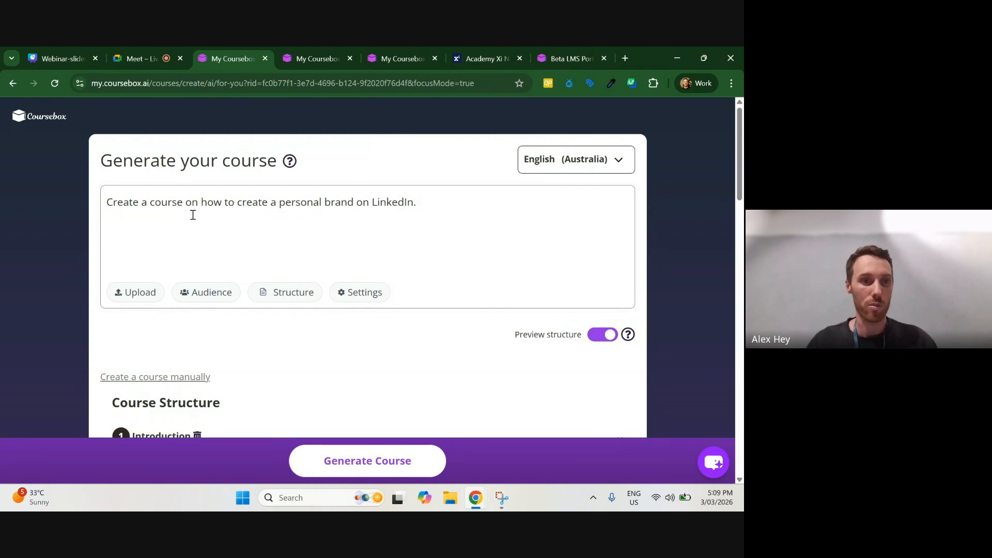
# Step: Examine the short LinkedIn personal brand prompt and the course structure generated from it, including its sections, quizzes and assignments
pyautogui.moveTo(258, 206); pyautogui.dragTo(416, 211)
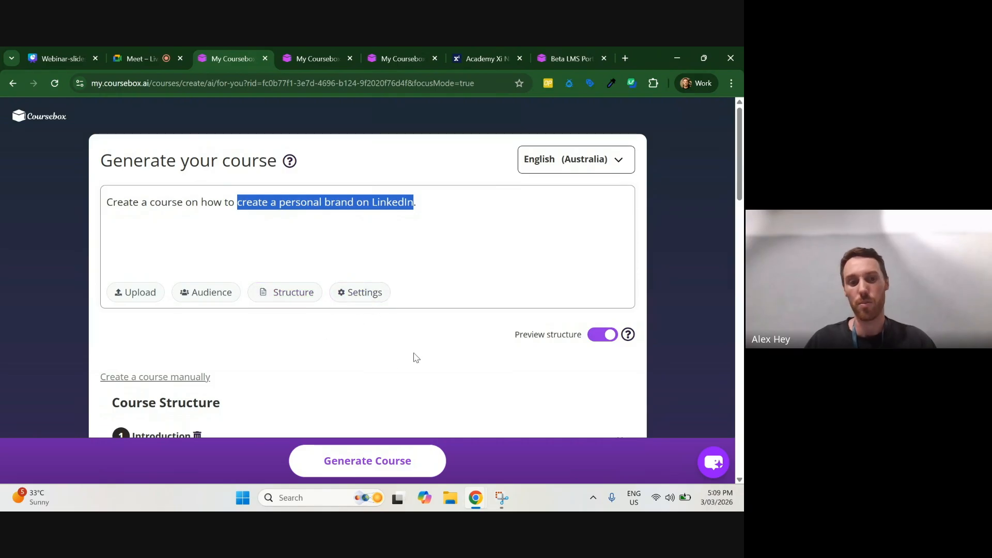
pyautogui.scroll(-5, 324, 332)
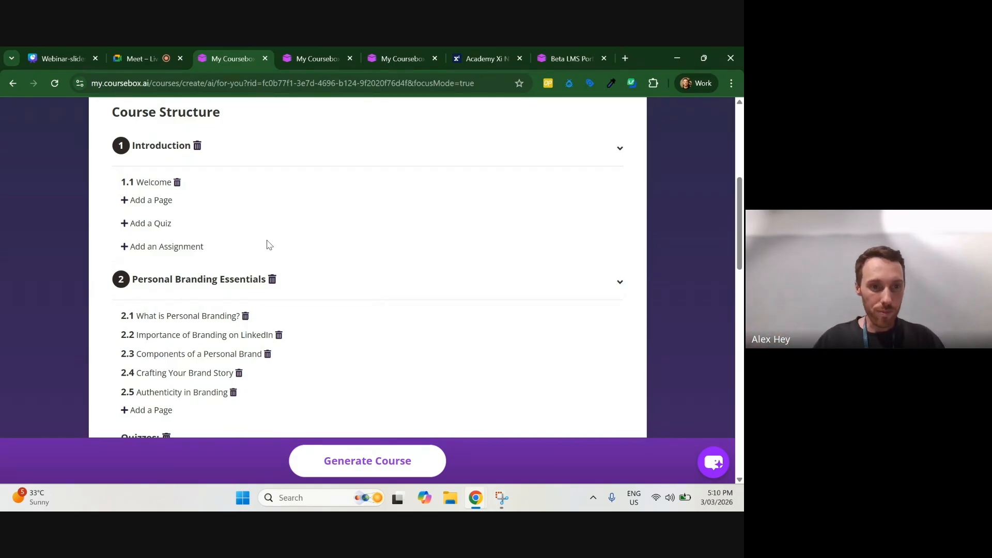
pyautogui.scroll(-3, 269, 245)
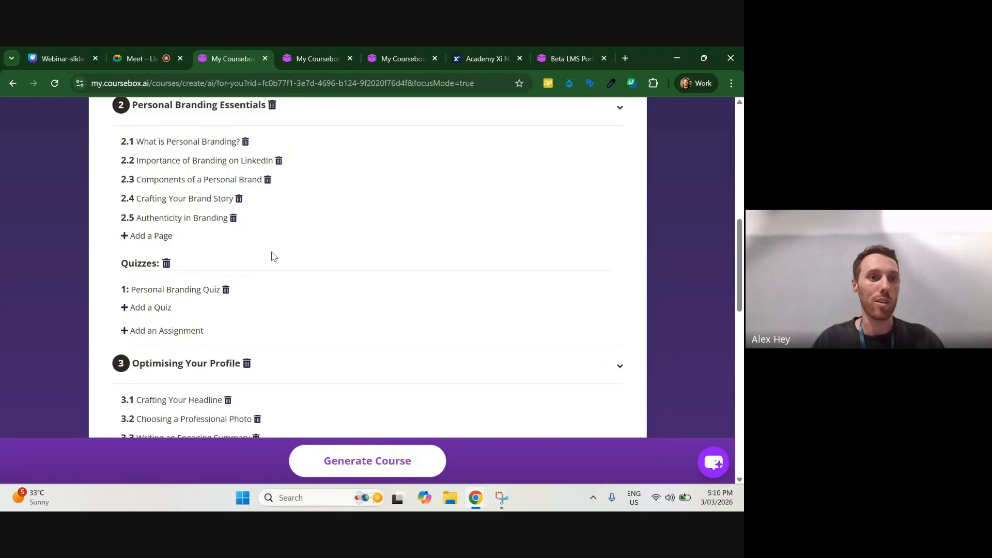
pyautogui.scroll(3, 258, 261)
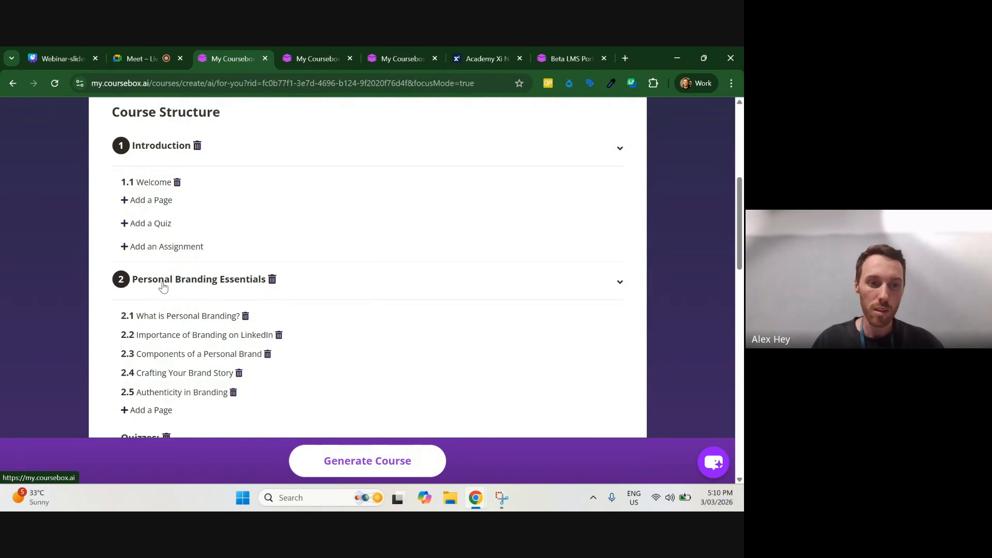
pyautogui.scroll(-2, 163, 287)
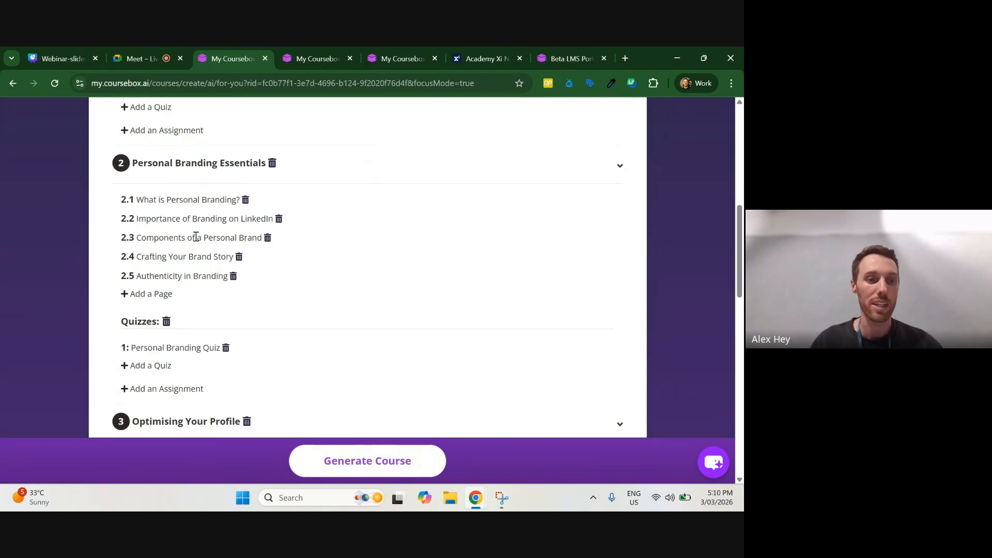
pyautogui.scroll(-2, 198, 233)
pyautogui.scroll(-1, 274, 260)
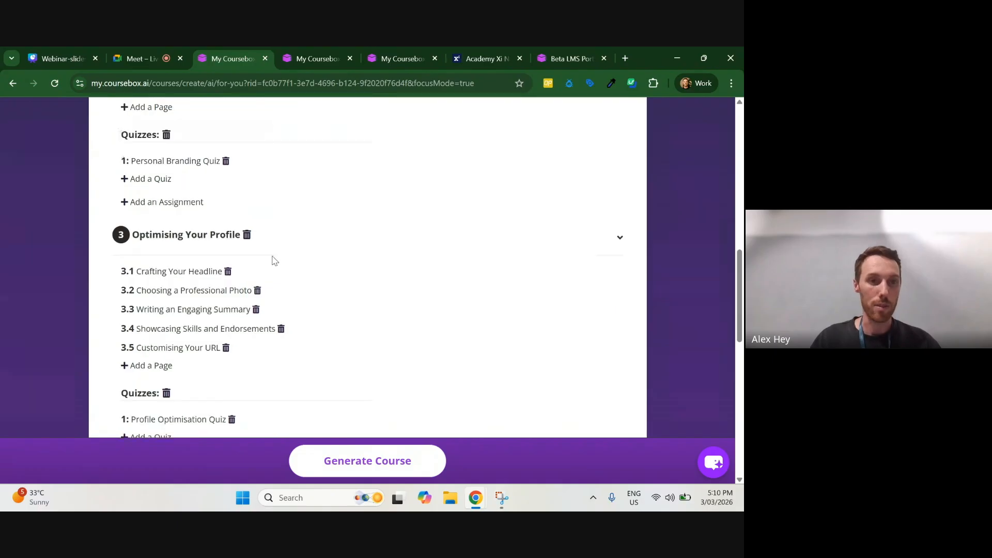
pyautogui.scroll(-10, 258, 261)
pyautogui.scroll(1, 196, 269)
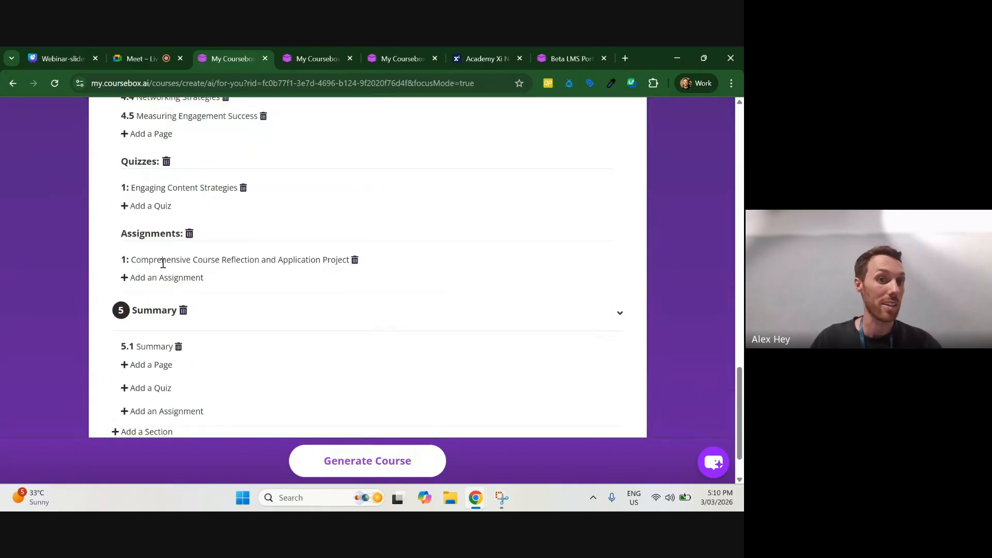
pyautogui.scroll(4, 279, 270)
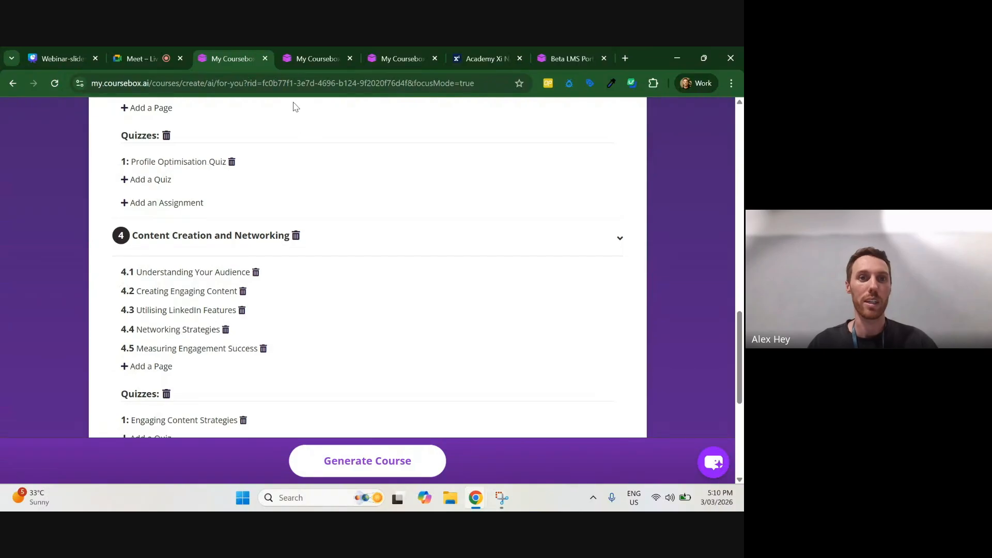
# Step: Switch to the detailed LinkedIn course prompt and examine its audience, purpose, learning outcomes, activities and assessment requirements
pyautogui.click(309, 56)
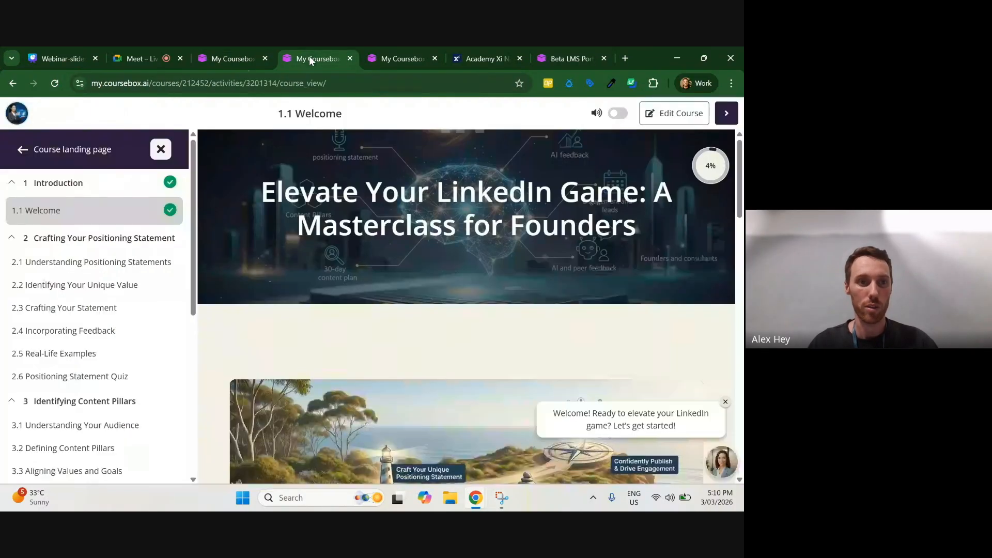
pyautogui.click(404, 52)
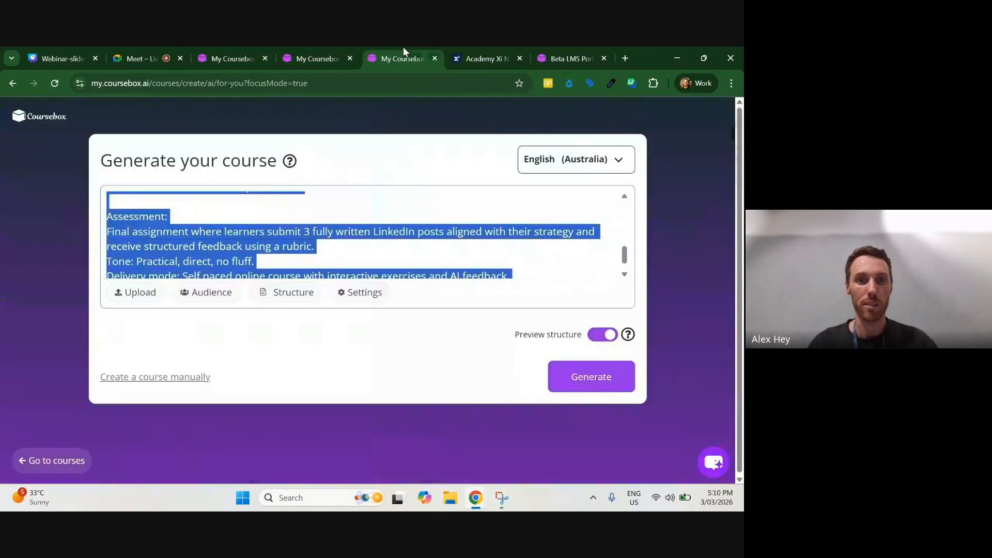
pyautogui.click(404, 248)
pyautogui.scroll(5, 403, 246)
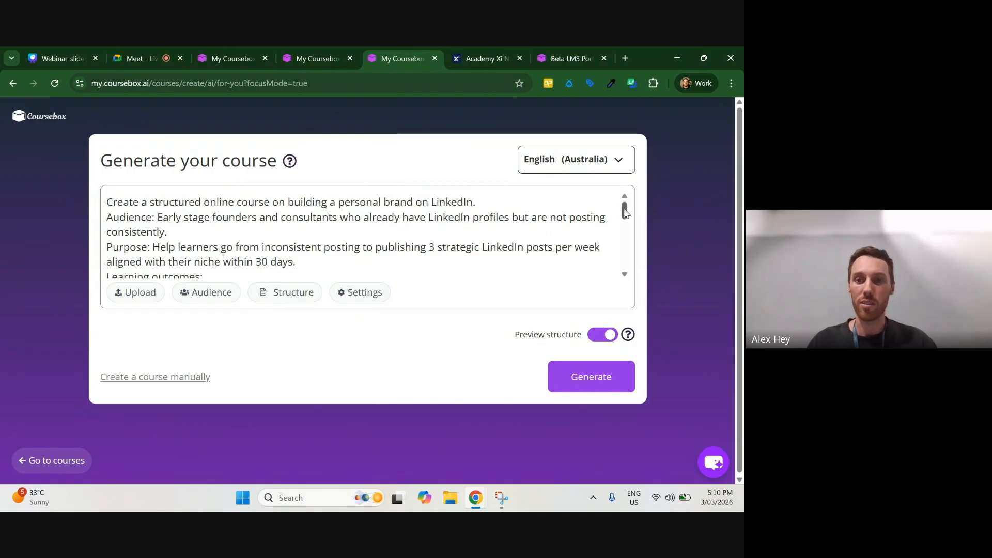
pyautogui.moveTo(625, 215)
pyautogui.mouseDown()
pyautogui.moveTo(626, 290)
pyautogui.moveTo(626, 199)
pyautogui.moveTo(634, 267)
pyautogui.moveTo(625, 206)
pyautogui.mouseUp()
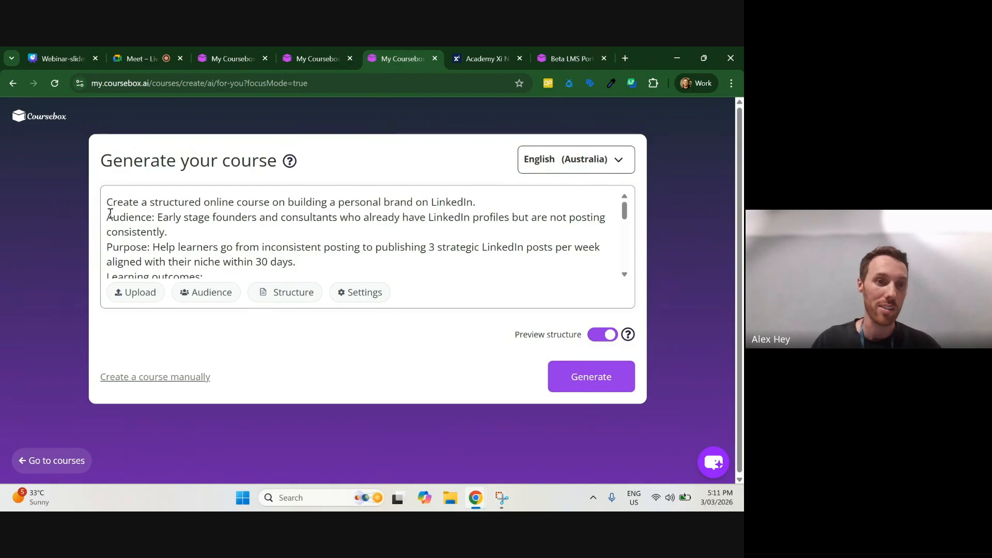
pyautogui.moveTo(110, 213); pyautogui.dragTo(195, 229)
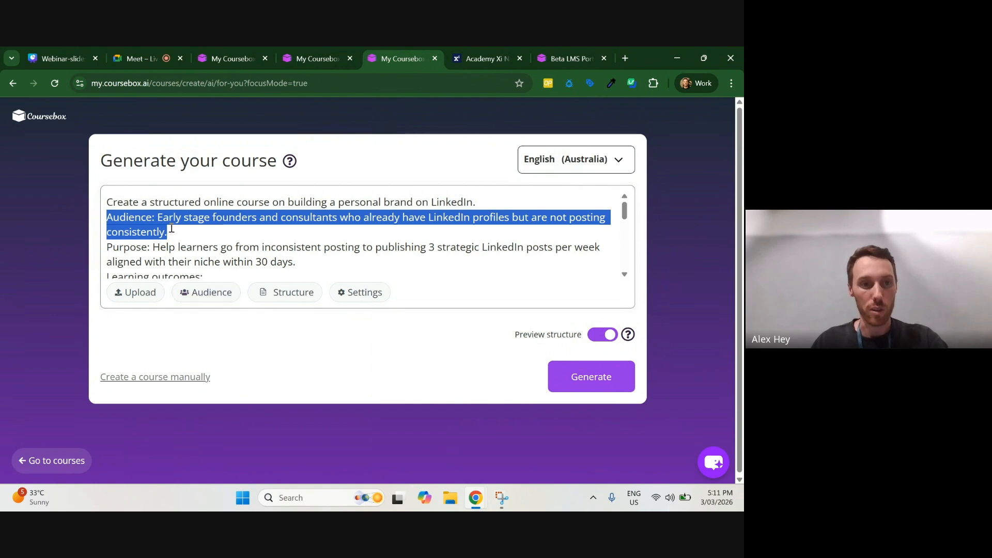
pyautogui.scroll(-1, 175, 238)
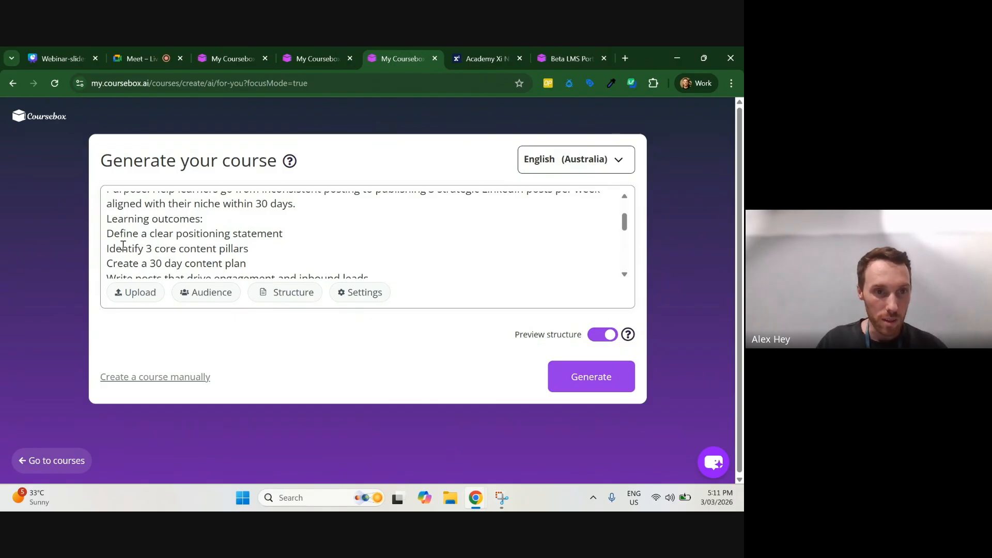
pyautogui.scroll(-1, 121, 237)
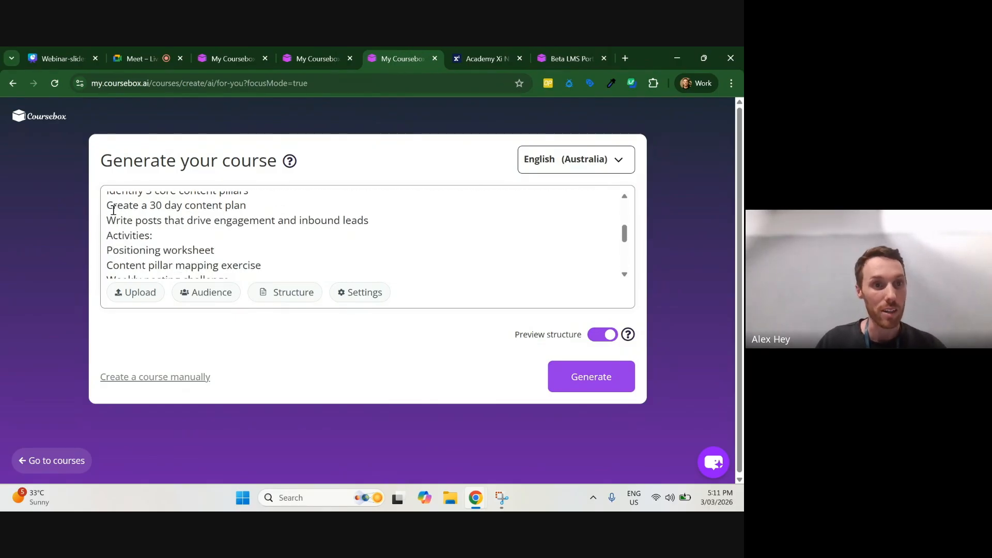
pyautogui.moveTo(114, 210); pyautogui.dragTo(240, 215)
pyautogui.scroll(-1, 240, 216)
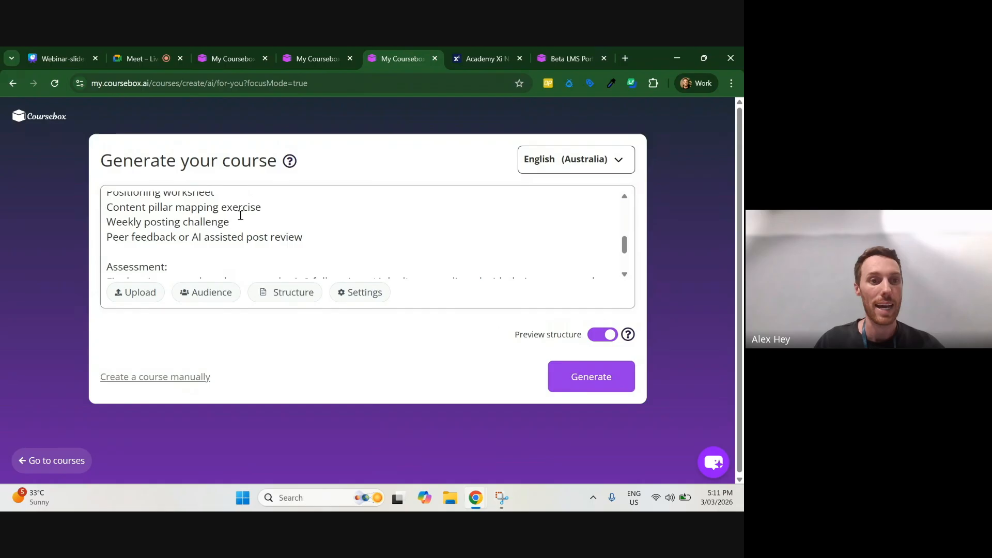
pyautogui.scroll(1, 159, 217)
pyautogui.scroll(-1, 160, 232)
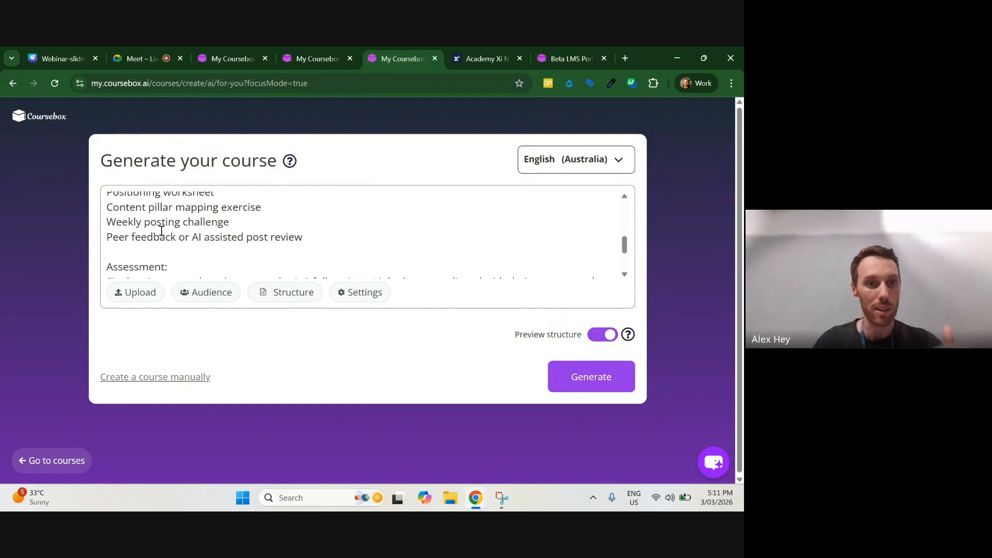
pyautogui.scroll(-1, 160, 233)
pyautogui.moveTo(110, 228); pyautogui.dragTo(305, 246)
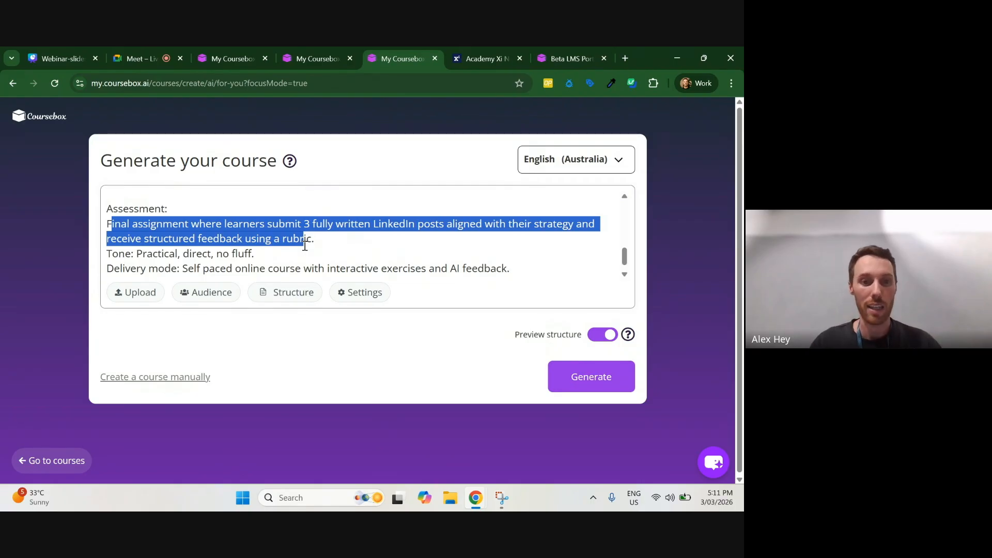
# Step: Open the course structure setup with Fixed Parameters and expand its quiz, assignment and advanced settings
pyautogui.click(302, 293)
pyautogui.click(470, 203)
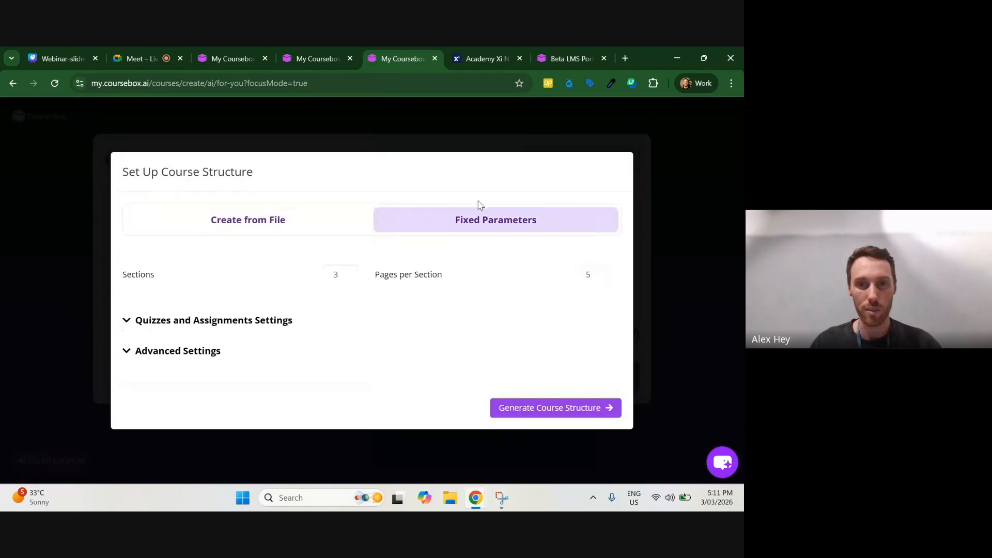
pyautogui.click(161, 321)
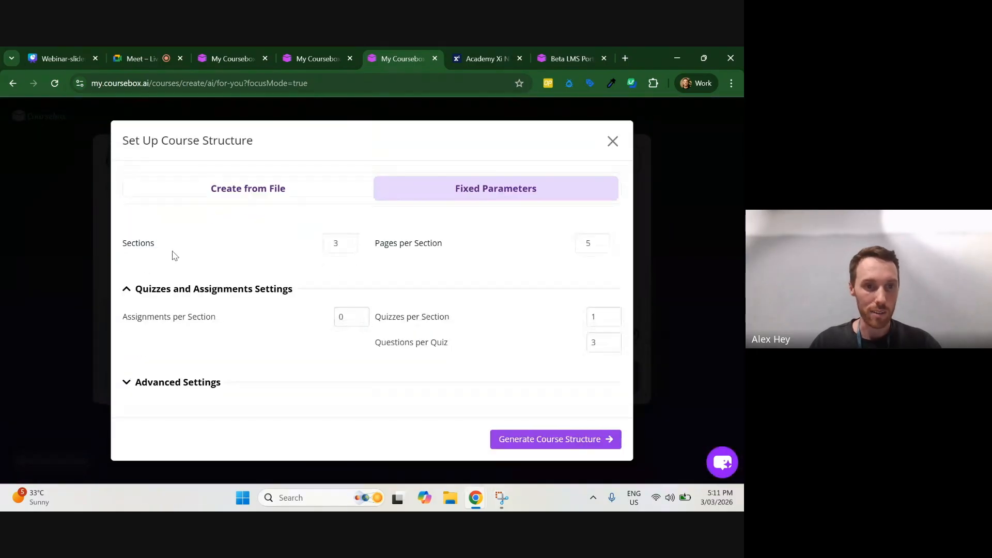
pyautogui.click(166, 384)
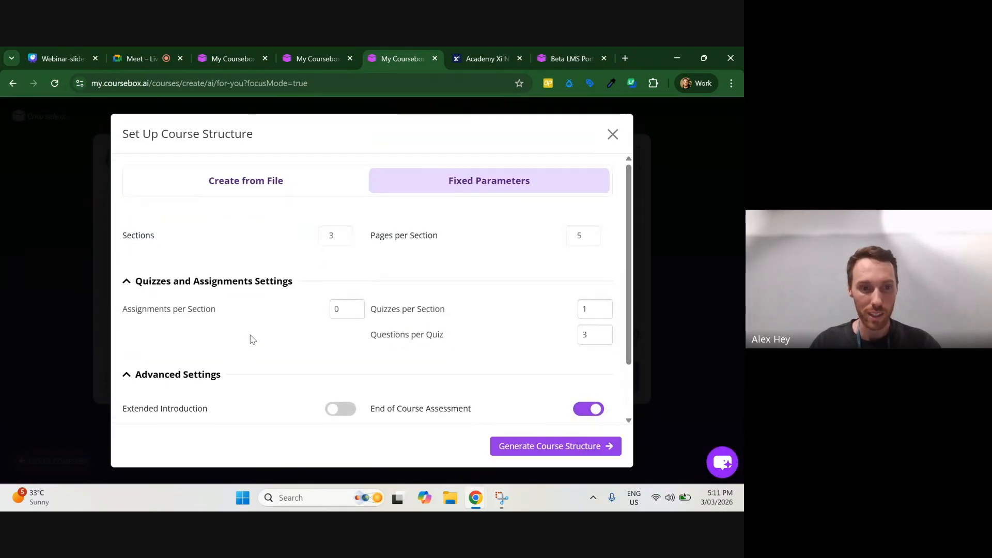
pyautogui.scroll(-1, 250, 330)
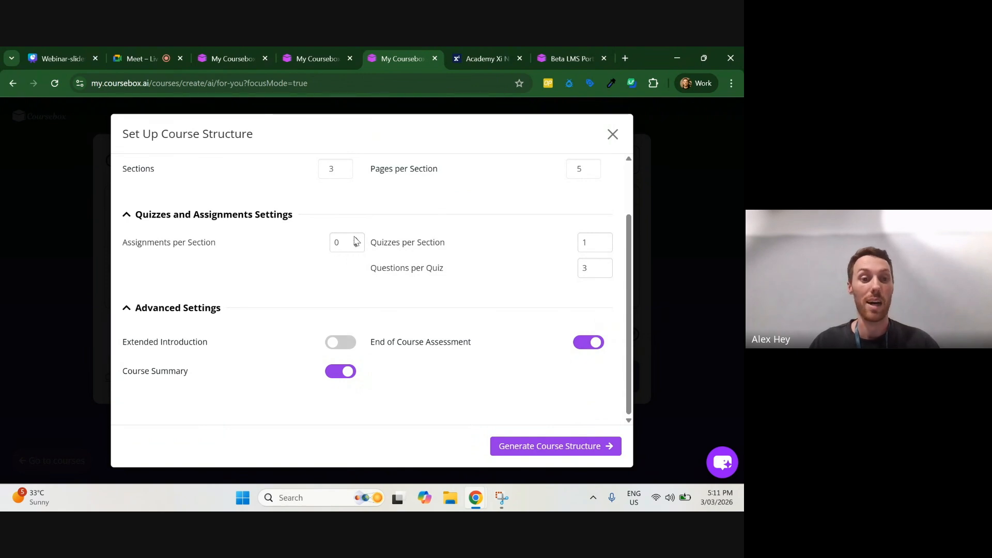
pyautogui.tripleClick(408, 342)
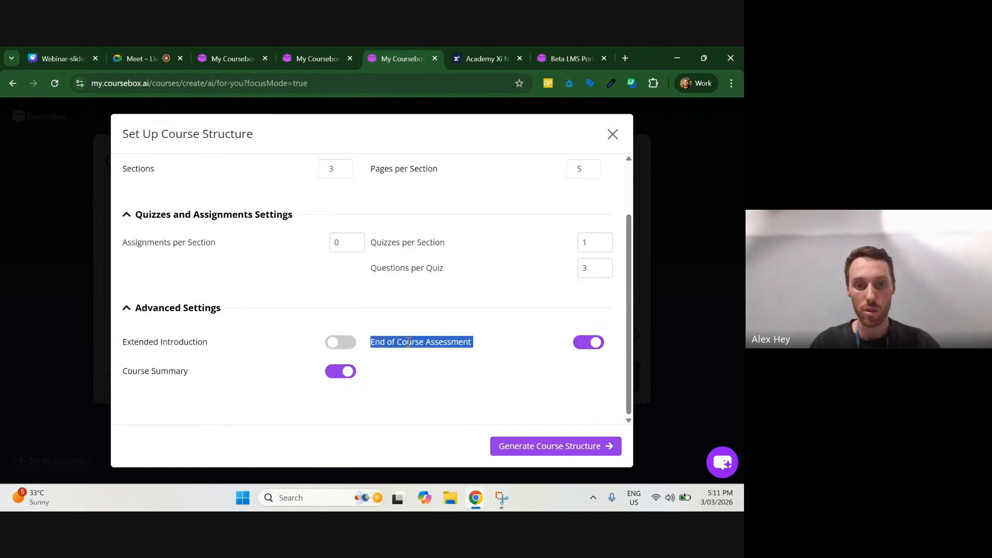
# Step: Set 0 assignments and 1 quiz per section with 5 questions per quiz, and close the course structure setup
pyautogui.click(355, 241)
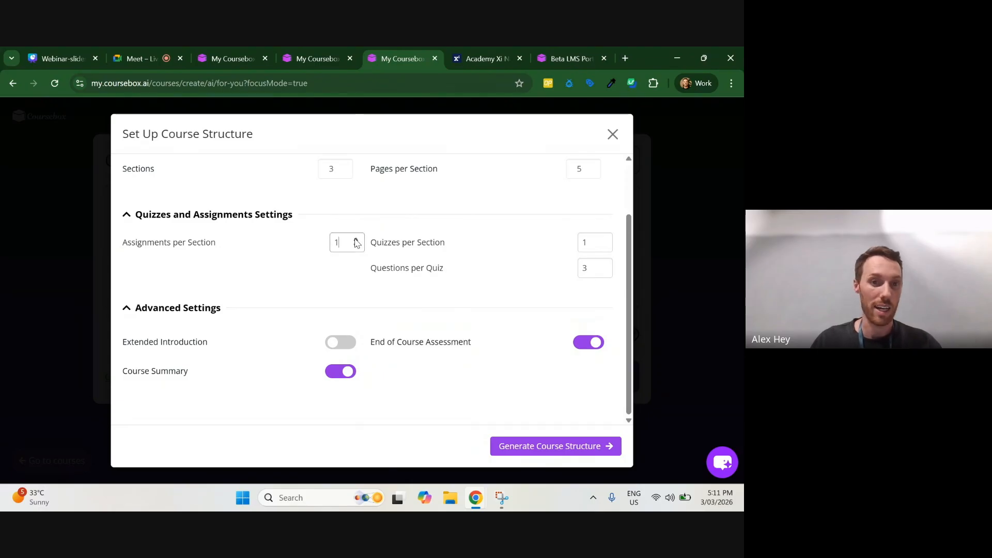
pyautogui.click(355, 241)
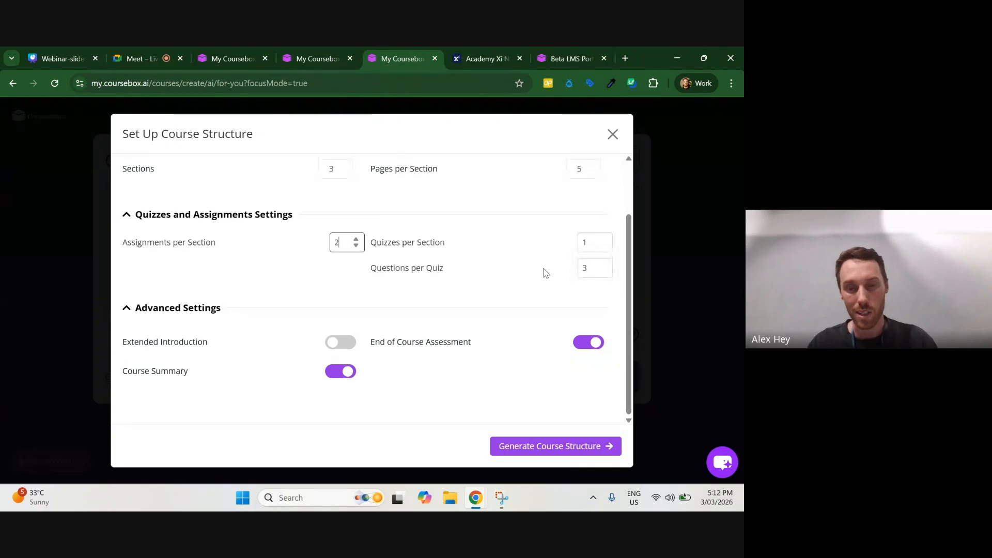
pyautogui.scroll(2, 560, 272)
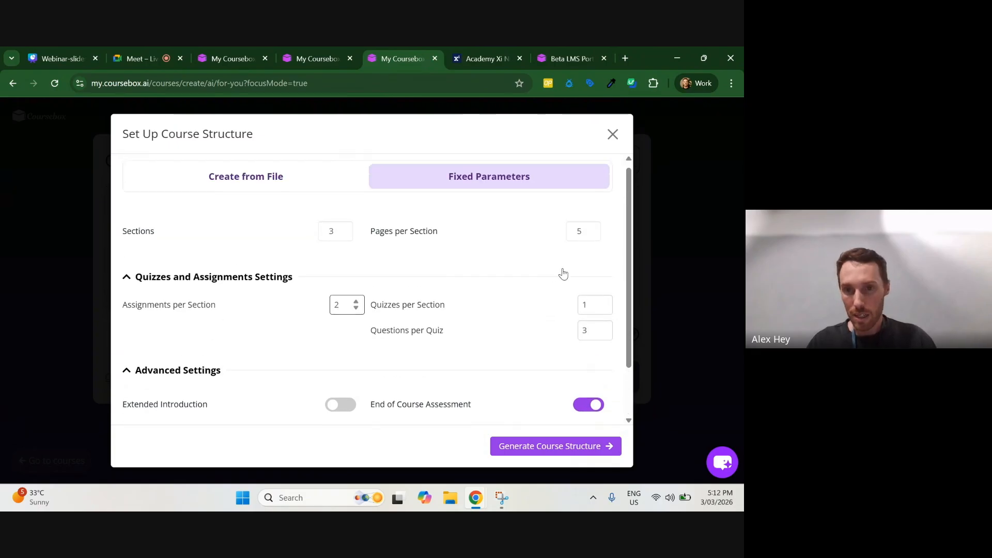
pyautogui.click(604, 307)
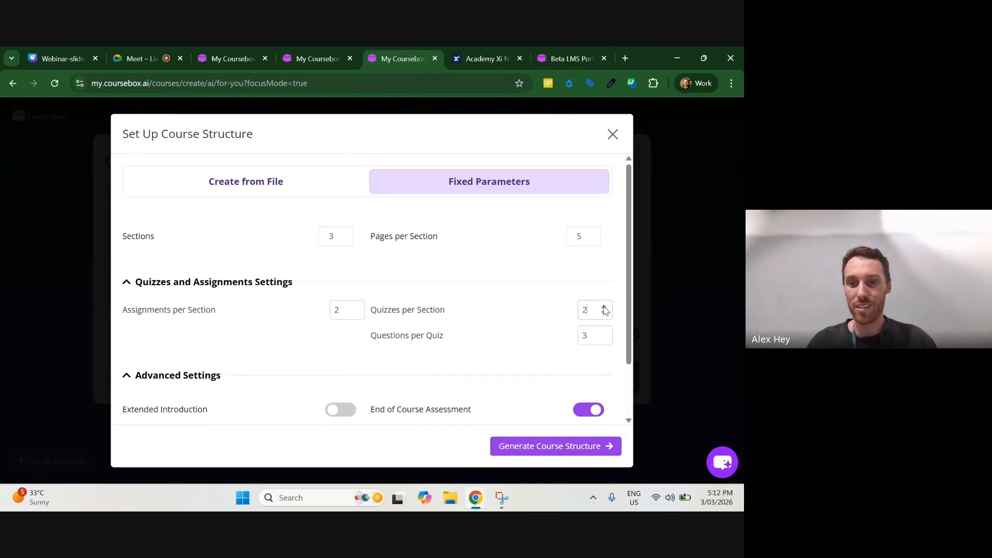
pyautogui.click(605, 307)
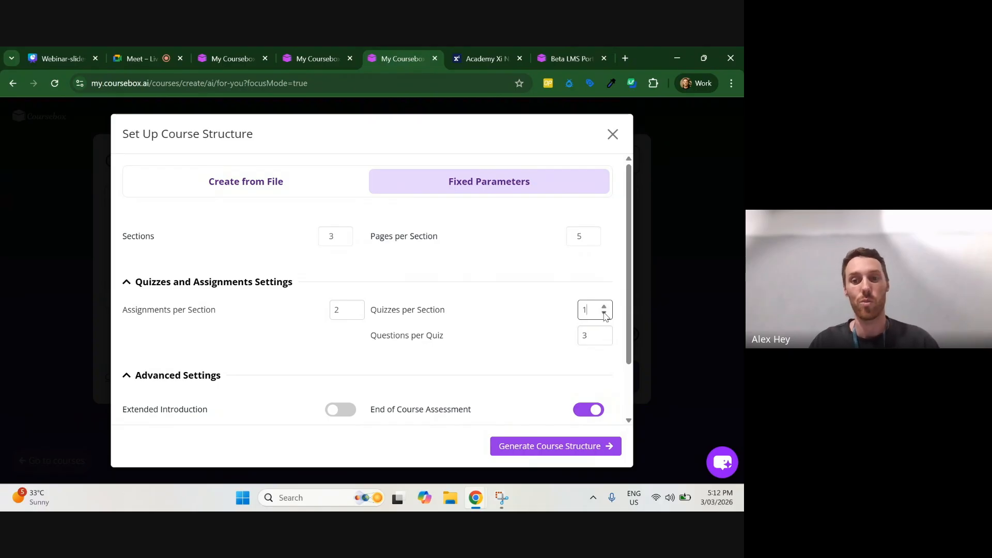
pyautogui.click(603, 332)
pyautogui.click(604, 332)
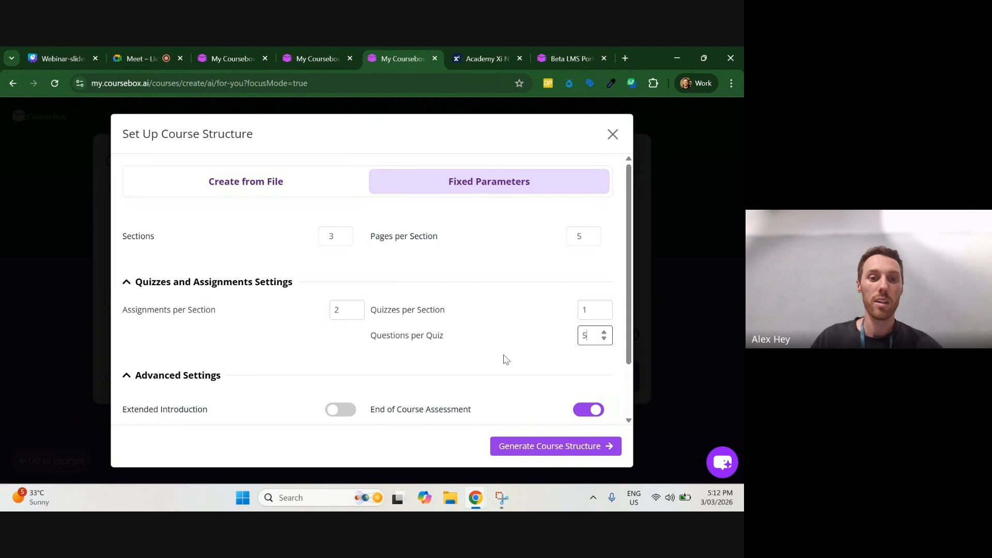
pyautogui.click(356, 313)
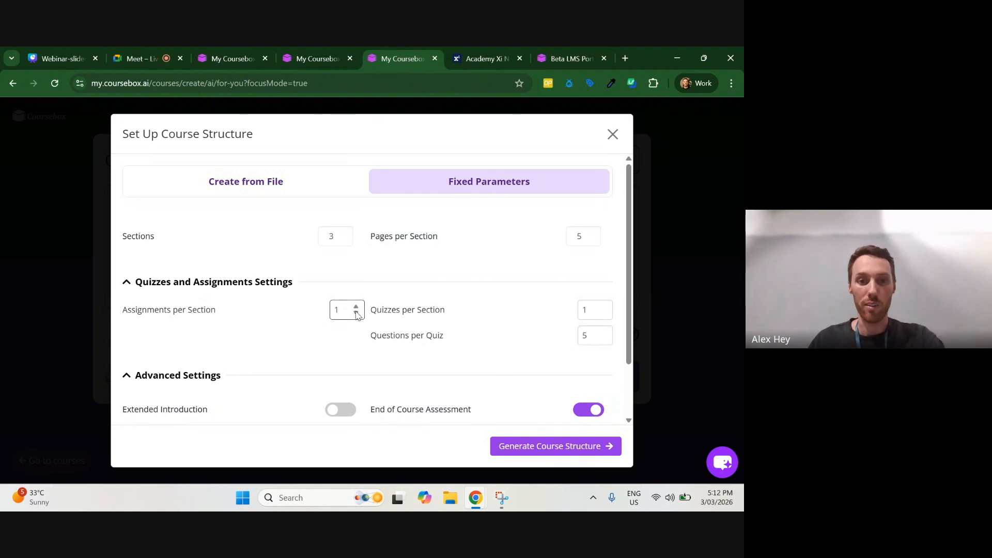
pyautogui.click(612, 135)
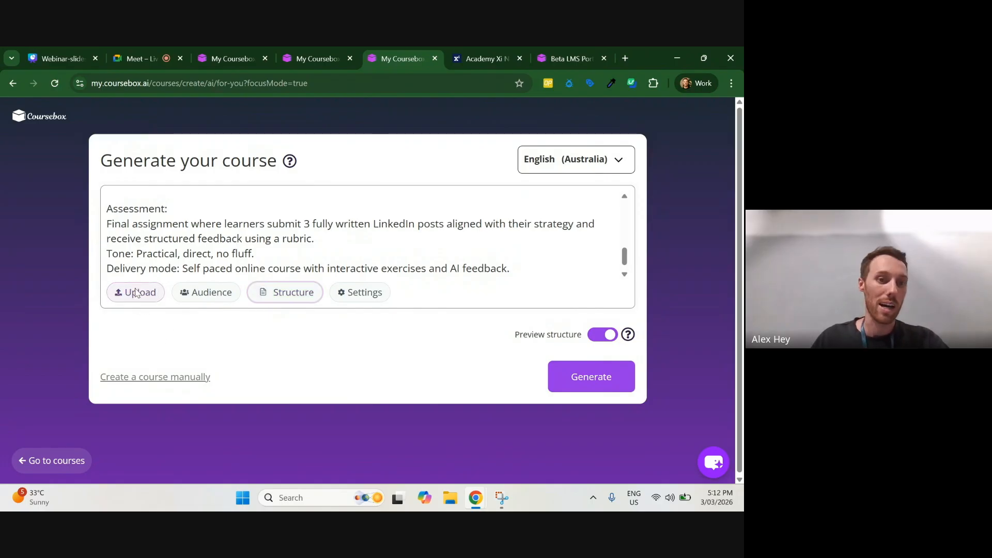
# Step: Disable and re-enable YouTube videos and AI image generation in the course settings, and save the settings
pyautogui.click(339, 293)
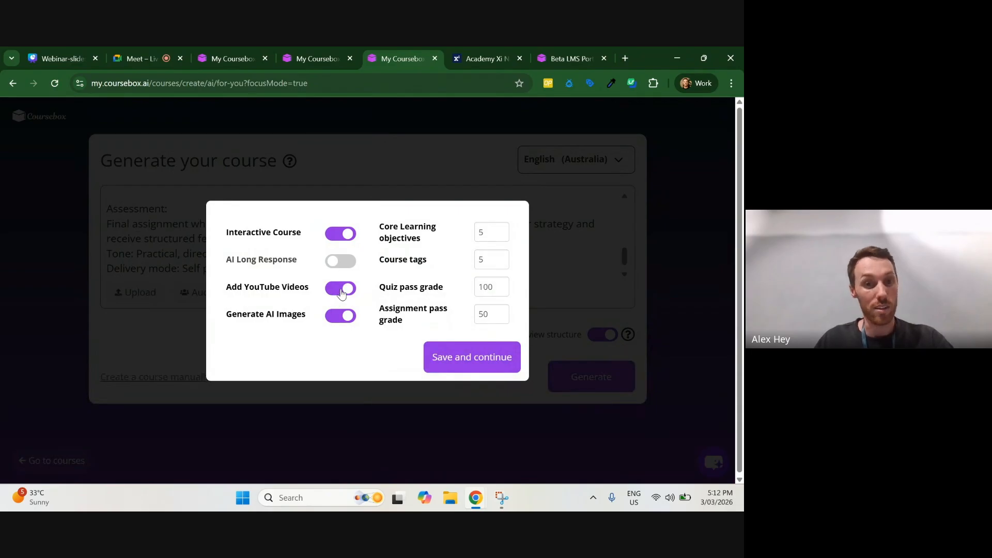
pyautogui.click(345, 292)
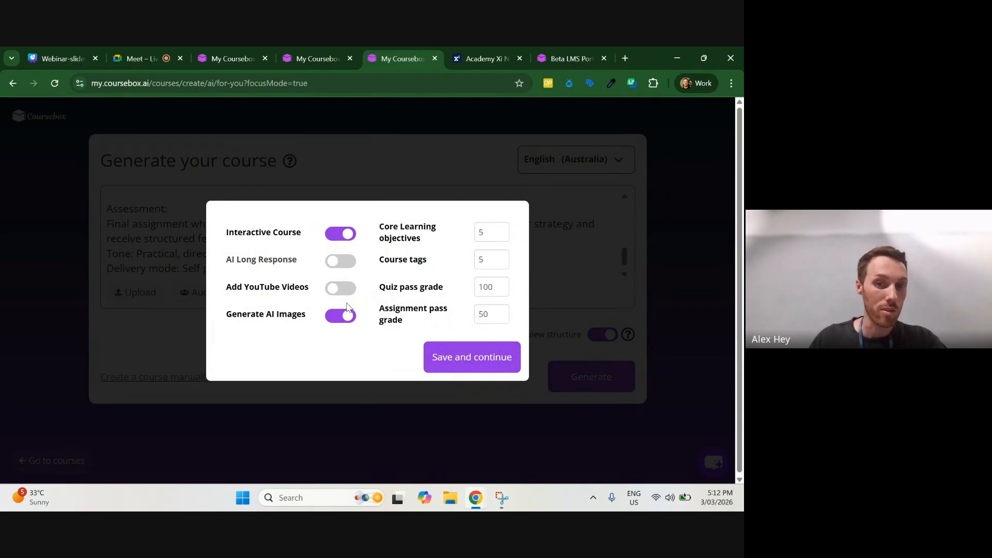
pyautogui.click(341, 319)
pyautogui.click(342, 290)
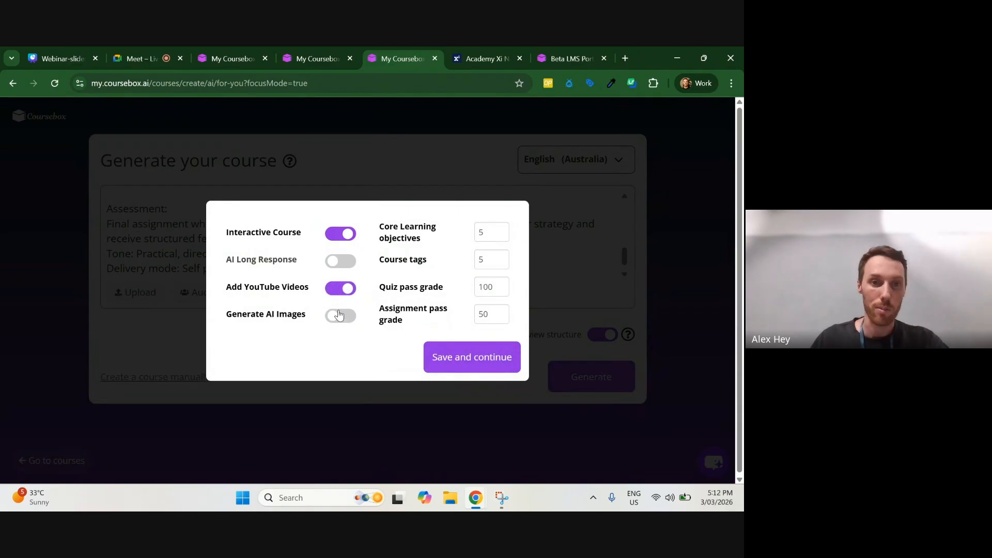
pyautogui.click(341, 316)
pyautogui.click(469, 358)
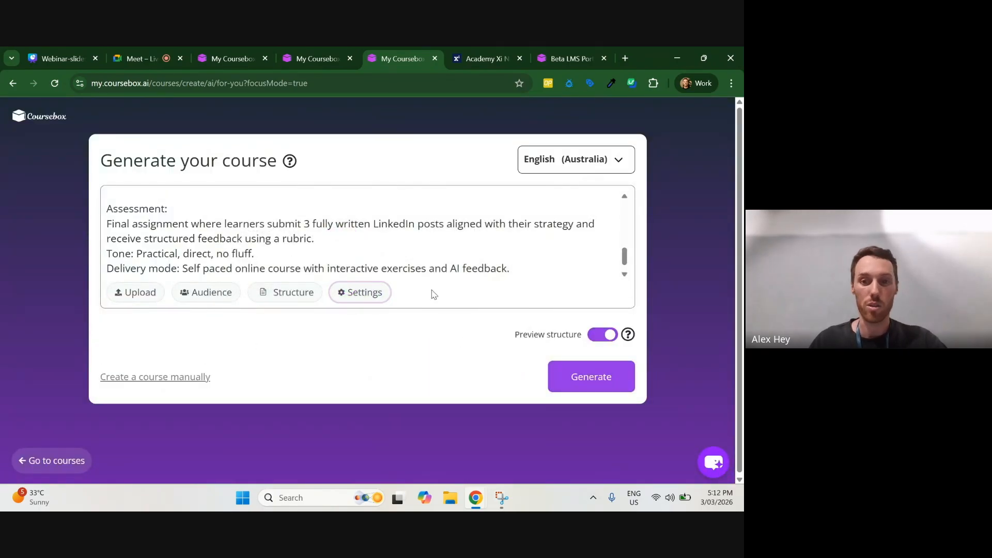
# Step: Disable and re-enable the Preview structure option for the course generation
pyautogui.click(611, 334)
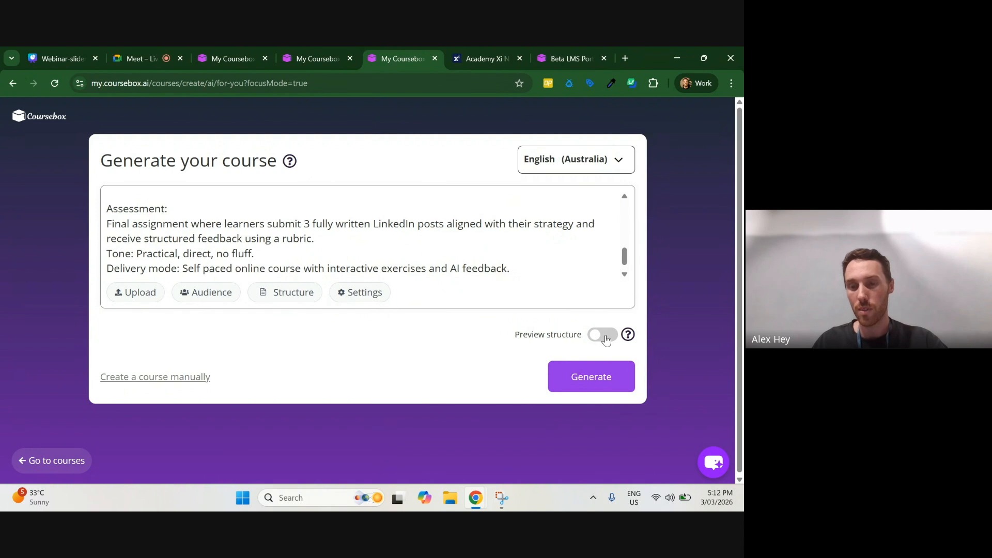
pyautogui.click(606, 338)
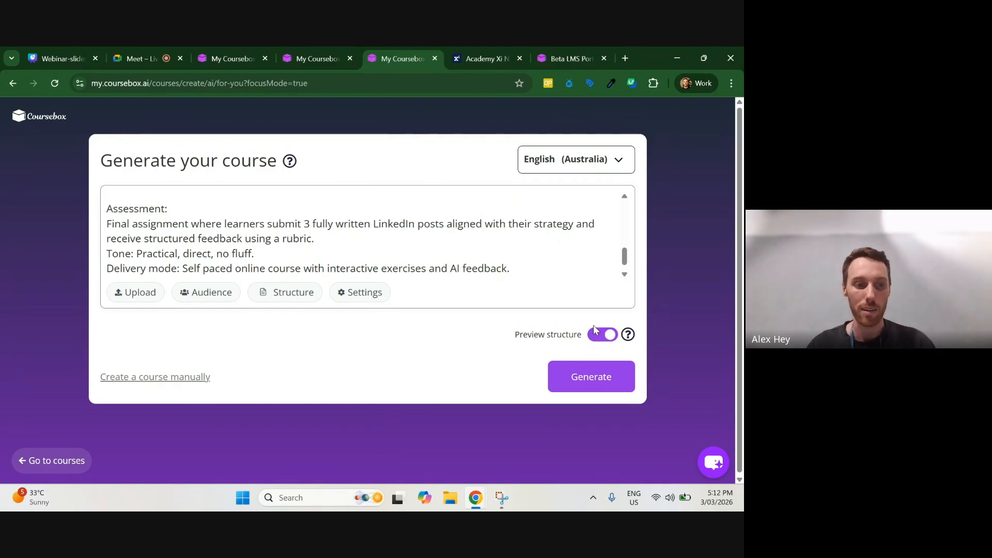
# Step: Switch to the generated LinkedIn masterclass course and dismiss its Edit Course tip and the chat assistant's welcome message
pyautogui.click(320, 48)
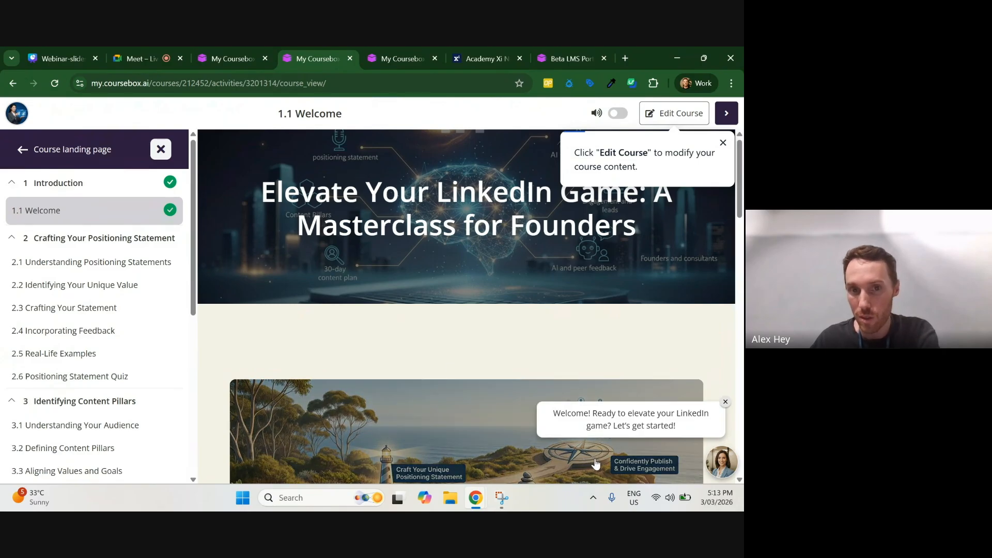
pyautogui.click(722, 143)
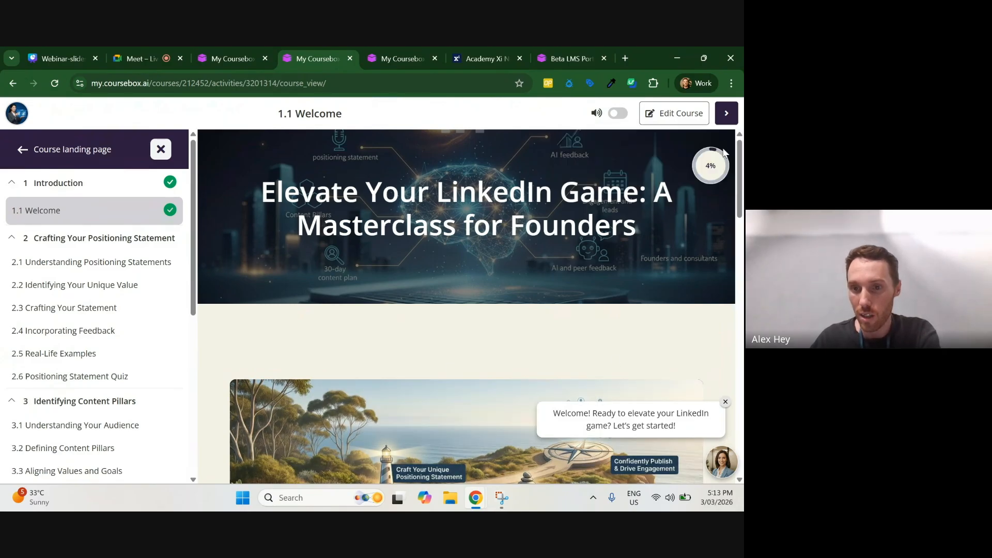
pyautogui.click(725, 402)
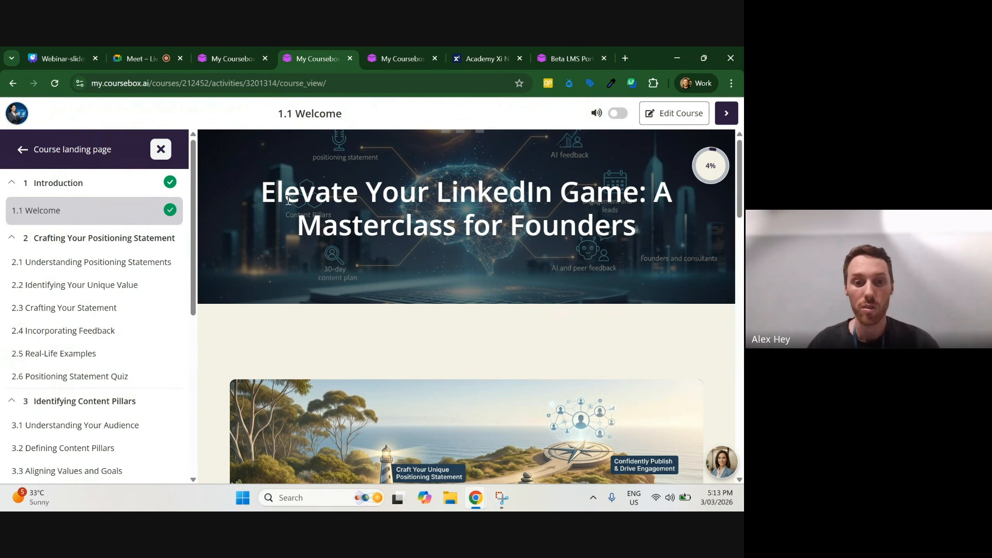
# Step: Examine the Welcome page's journey image, its navigation, pass grade and certificate cards, and its learning outcomes
pyautogui.scroll(-1, 283, 199)
pyautogui.scroll(-4, 283, 199)
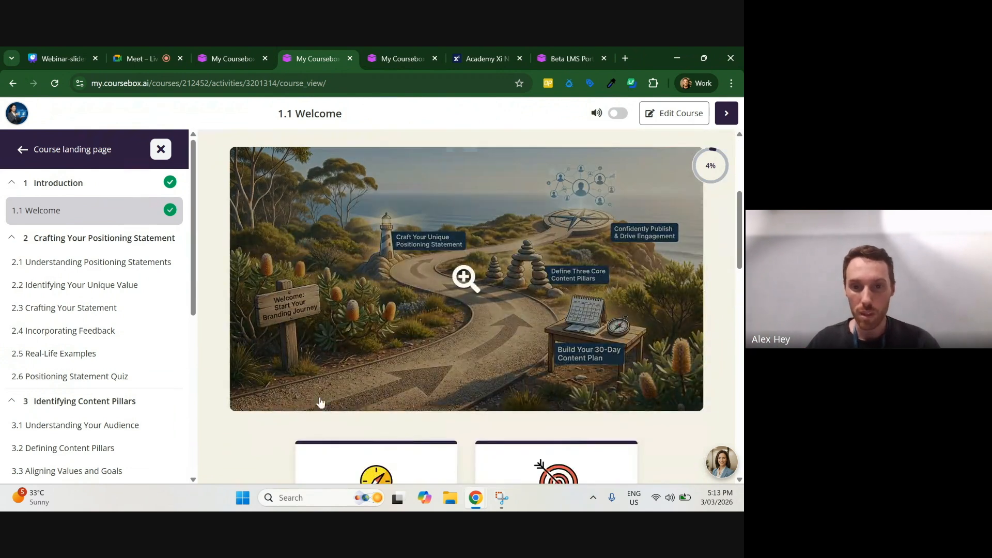
pyautogui.scroll(-7, 463, 281)
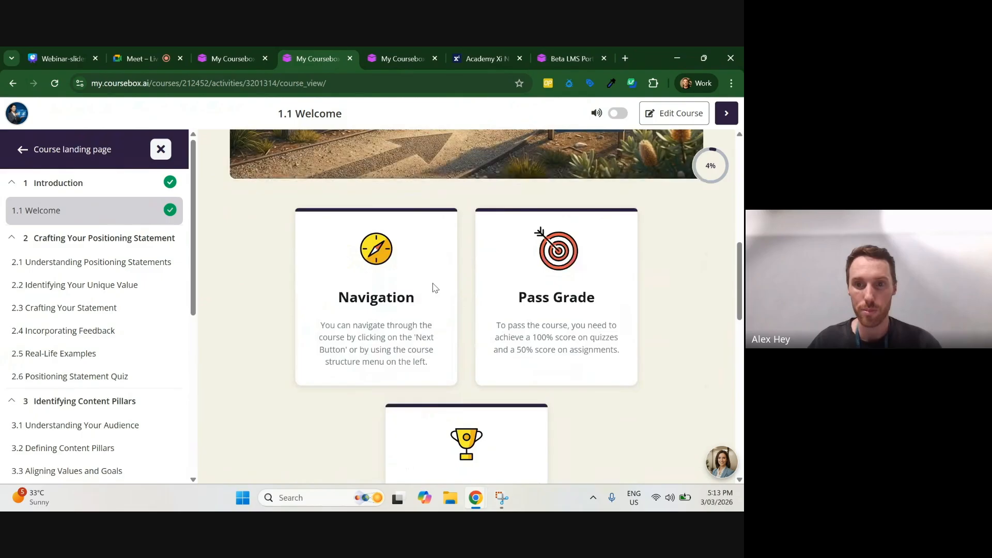
pyautogui.scroll(-5, 385, 227)
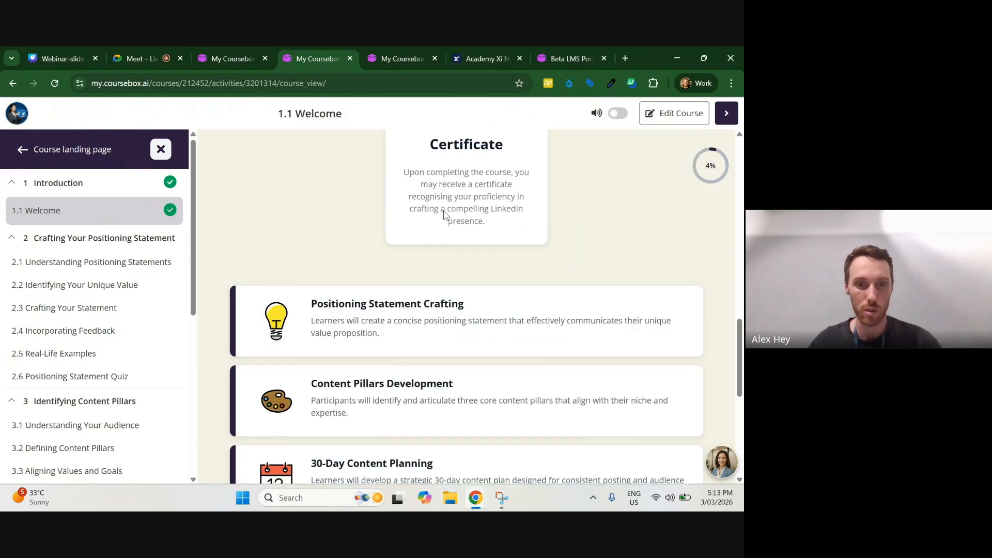
pyautogui.scroll(-5, 362, 269)
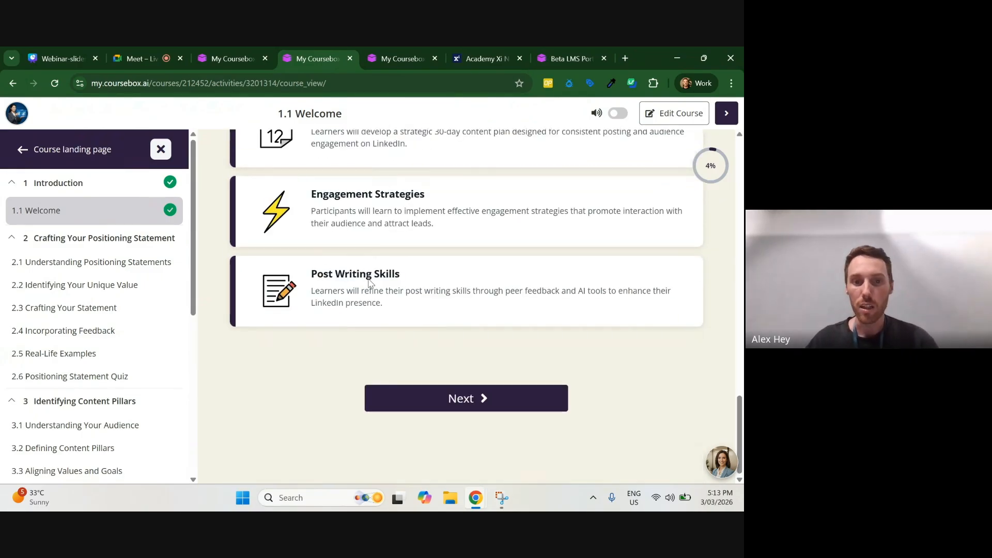
pyautogui.scroll(3, 339, 339)
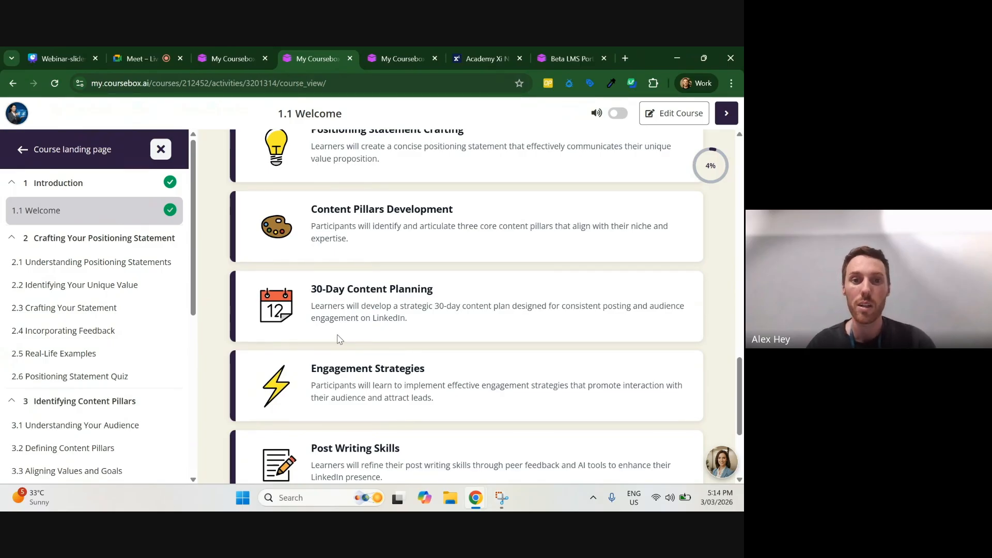
pyautogui.scroll(6, 339, 339)
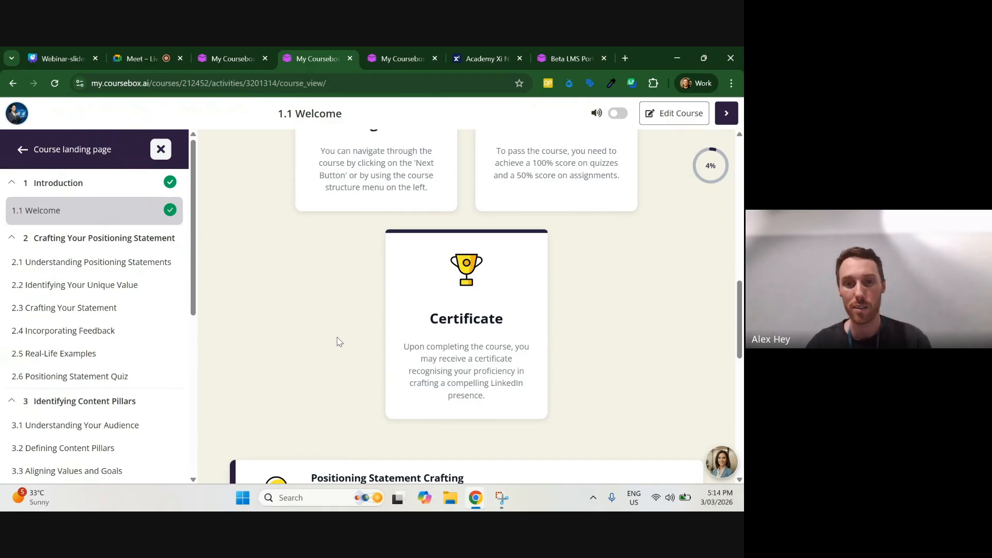
pyautogui.scroll(1, 346, 339)
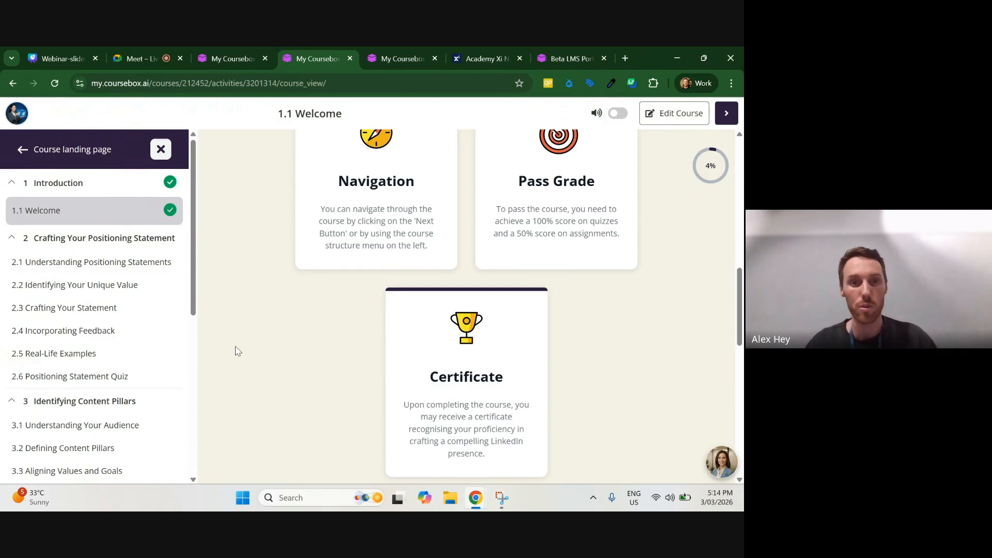
pyautogui.scroll(2, 259, 384)
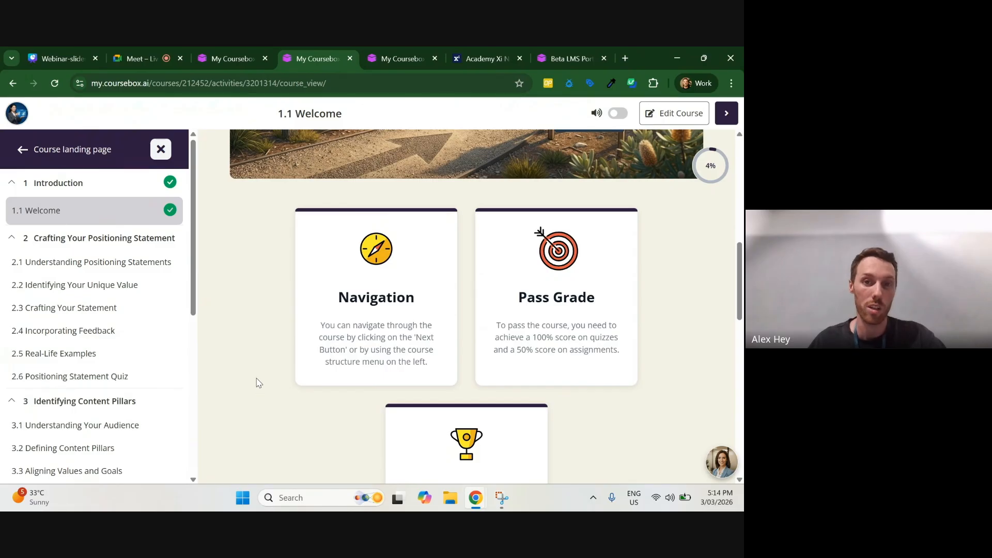
pyautogui.scroll(4, 279, 367)
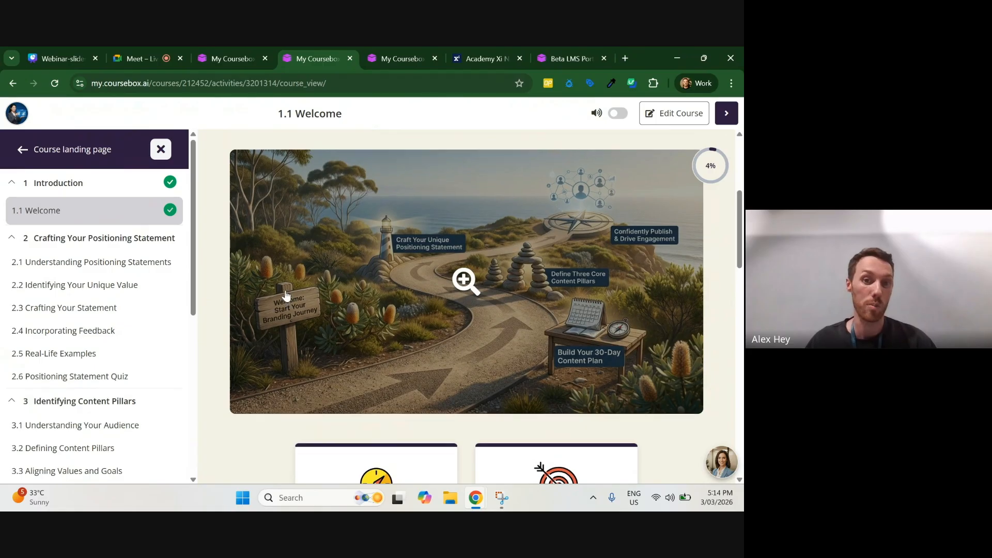
pyautogui.scroll(4, 284, 293)
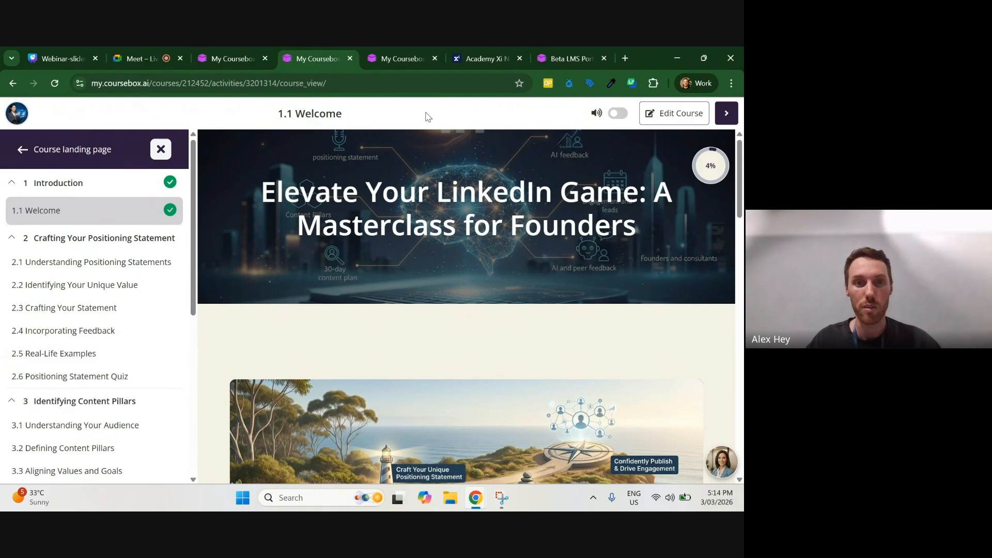
# Step: Go over the Welcome page again from the banner and journey image down to the learning outcome cards
pyautogui.scroll(-2, 434, 207)
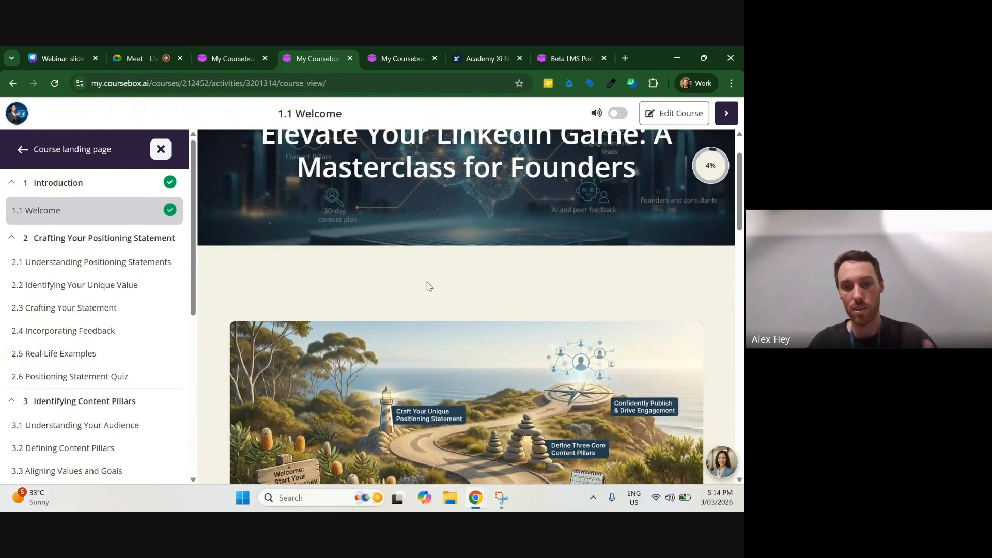
pyautogui.scroll(-1, 422, 302)
pyautogui.scroll(-4, 422, 279)
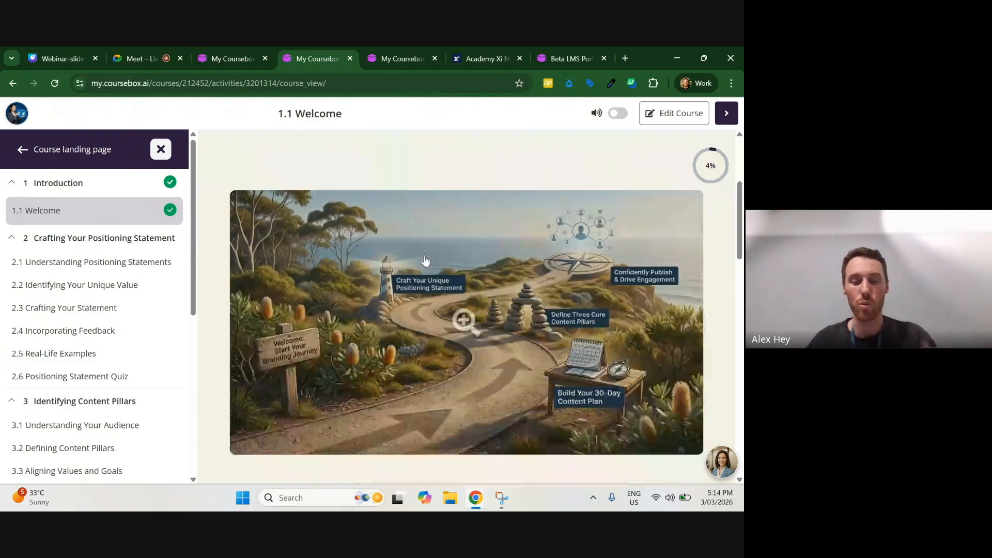
pyautogui.scroll(-2, 428, 251)
pyautogui.scroll(4, 439, 299)
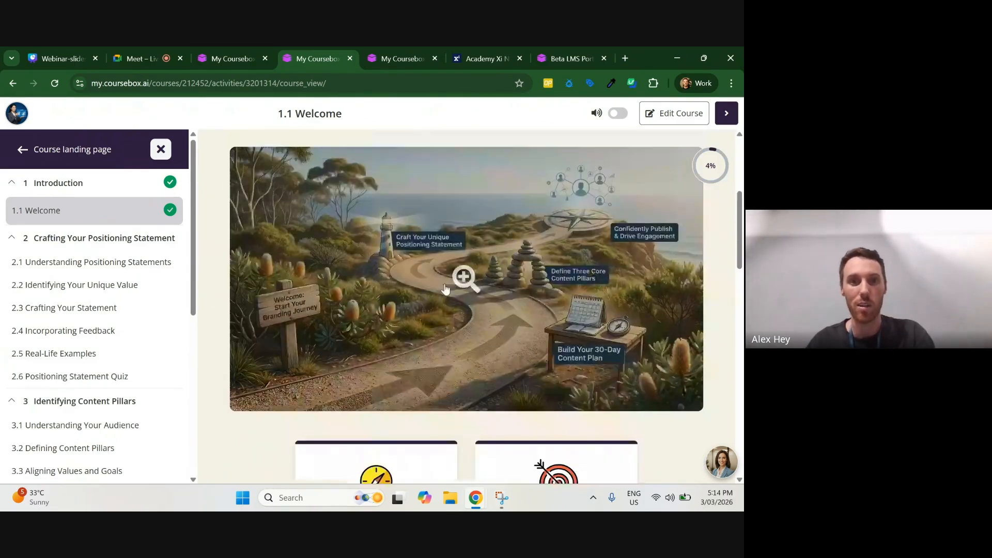
pyautogui.scroll(-4, 421, 310)
pyautogui.scroll(8, 416, 279)
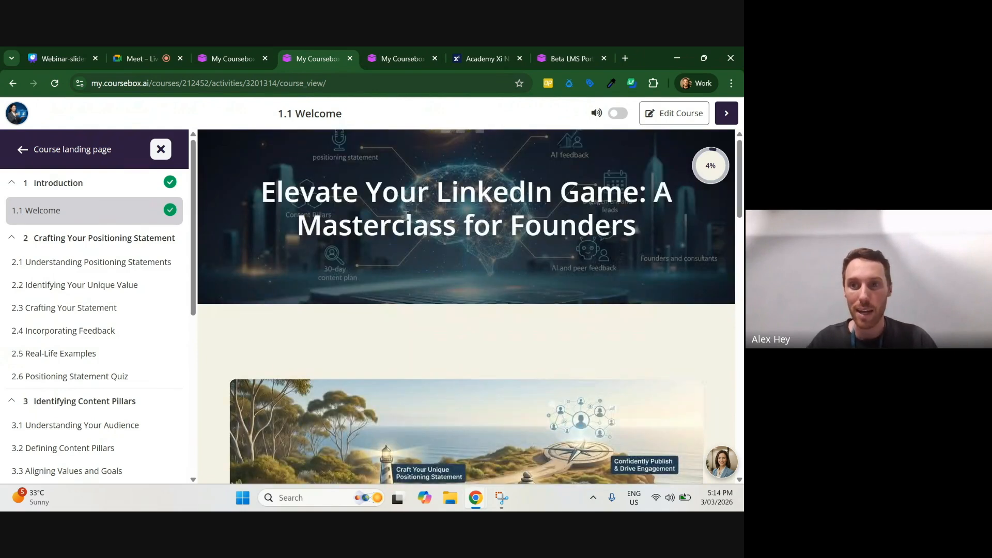
pyautogui.scroll(-5, 407, 221)
pyautogui.scroll(-10, 407, 222)
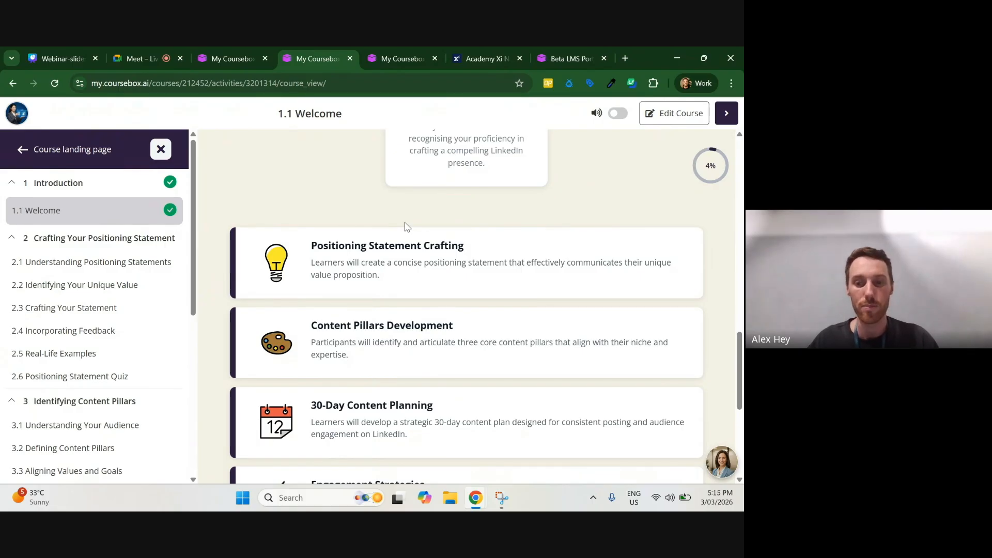
pyautogui.scroll(-5, 407, 227)
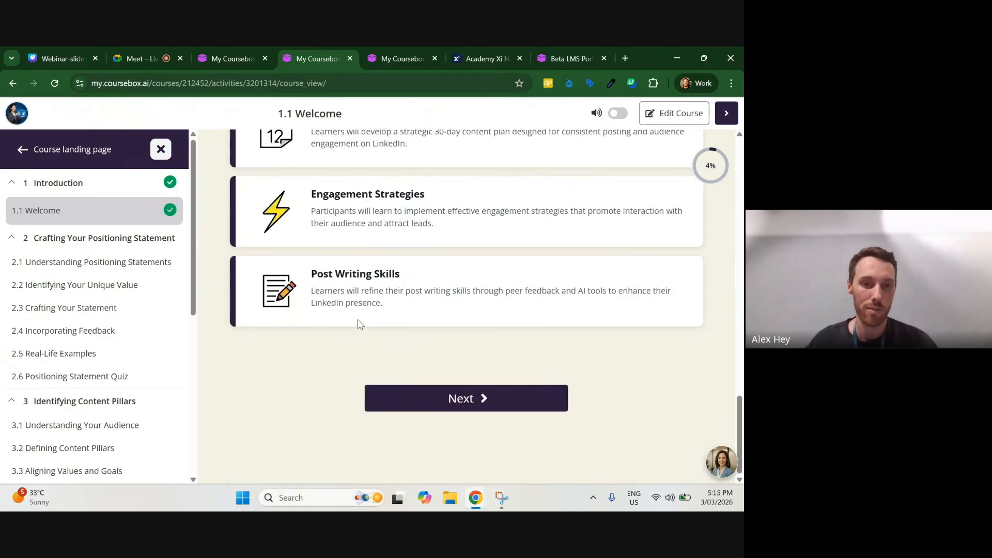
pyautogui.scroll(3, 344, 346)
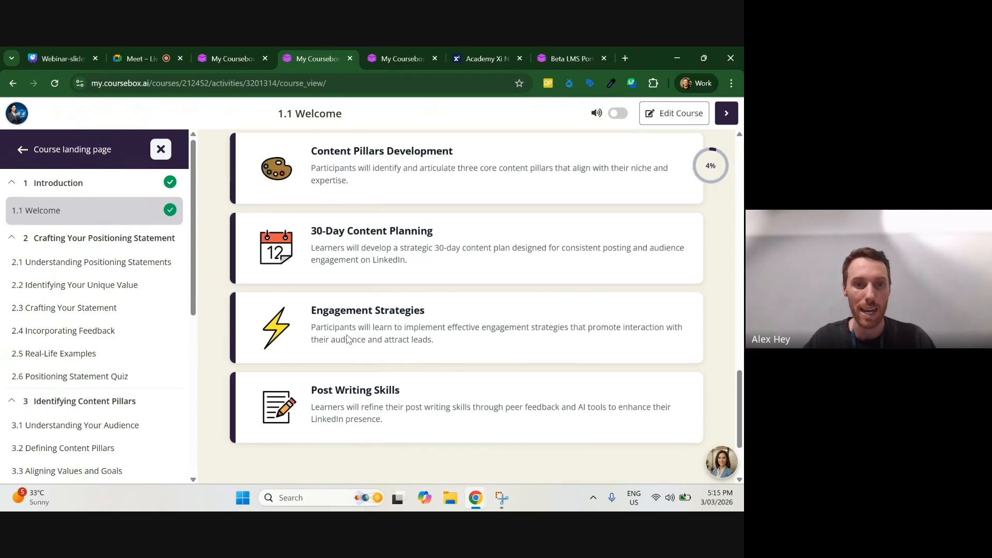
pyautogui.scroll(4, 347, 339)
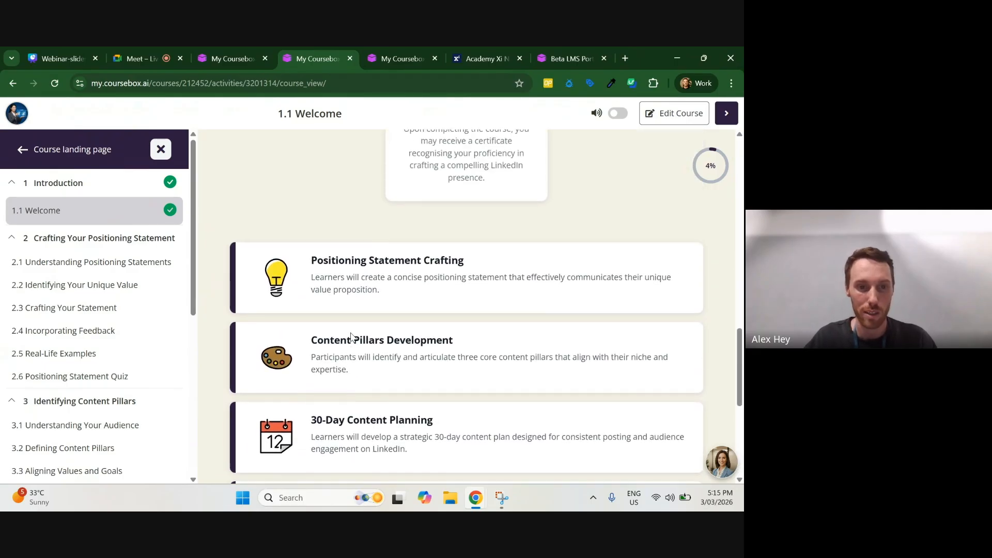
pyautogui.scroll(2, 351, 337)
pyautogui.scroll(2, 353, 337)
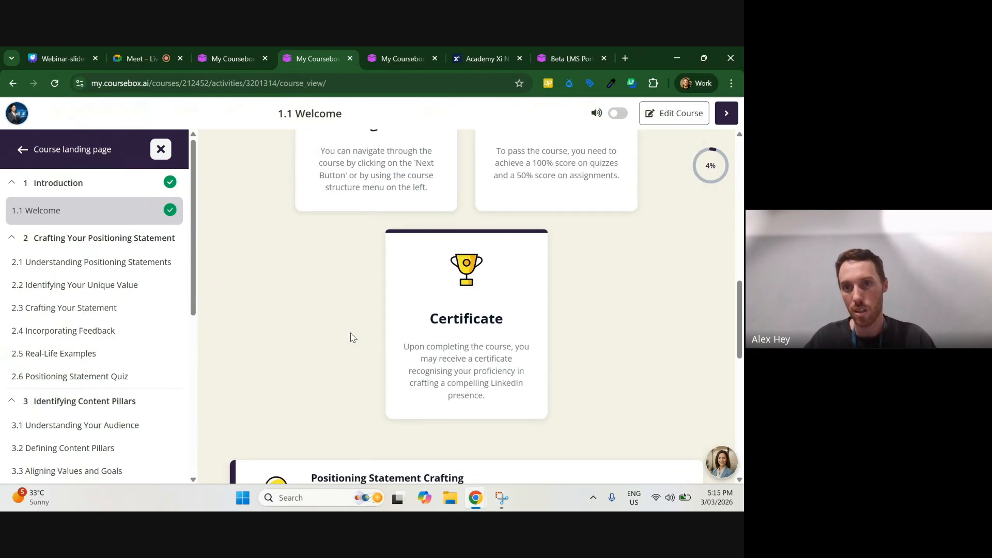
pyautogui.scroll(5, 351, 337)
# Step: Open lesson 2.1 Understanding Positioning Statements and review its diagram, embedded video, cards and all three content tabs
pyautogui.click(726, 114)
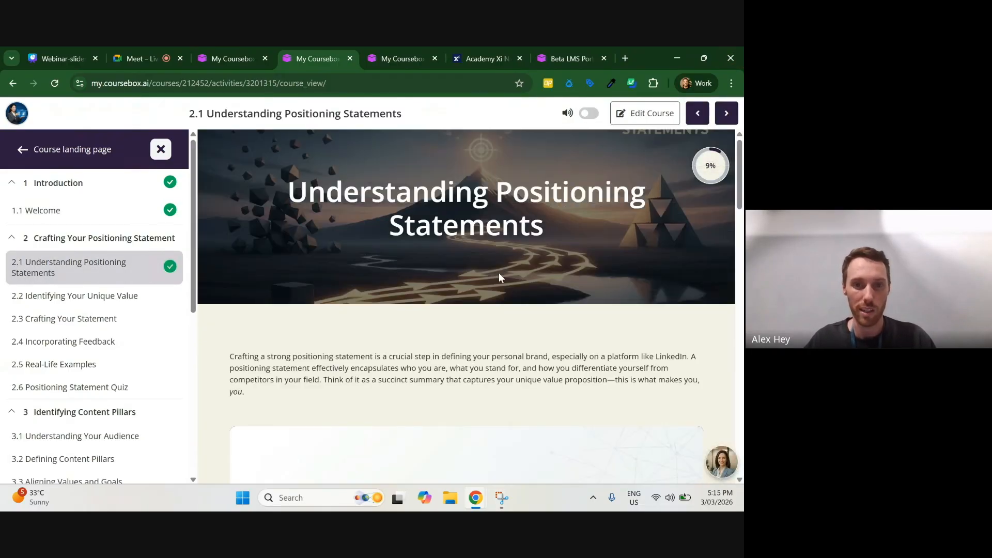
pyautogui.scroll(-5, 499, 277)
pyautogui.scroll(-1, 522, 227)
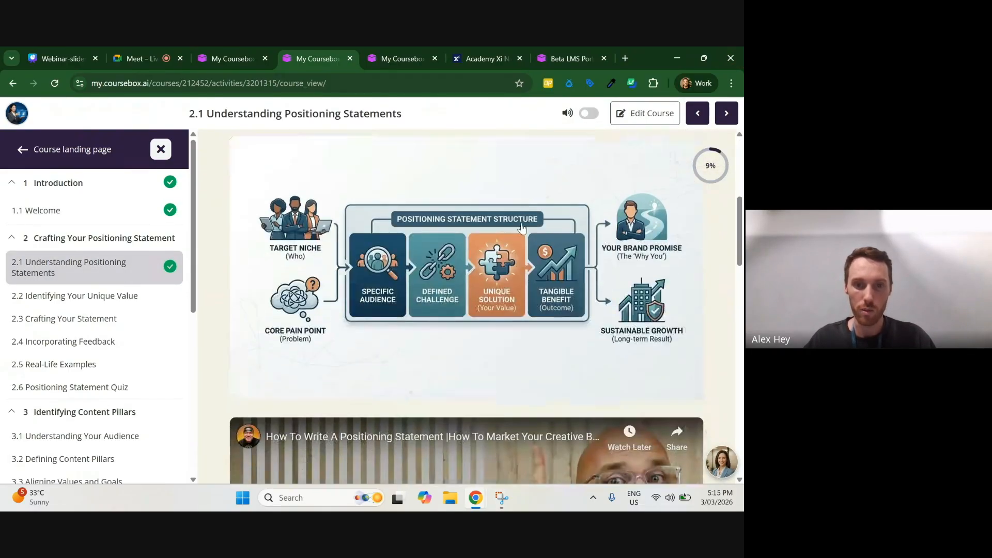
pyautogui.scroll(-2, 450, 214)
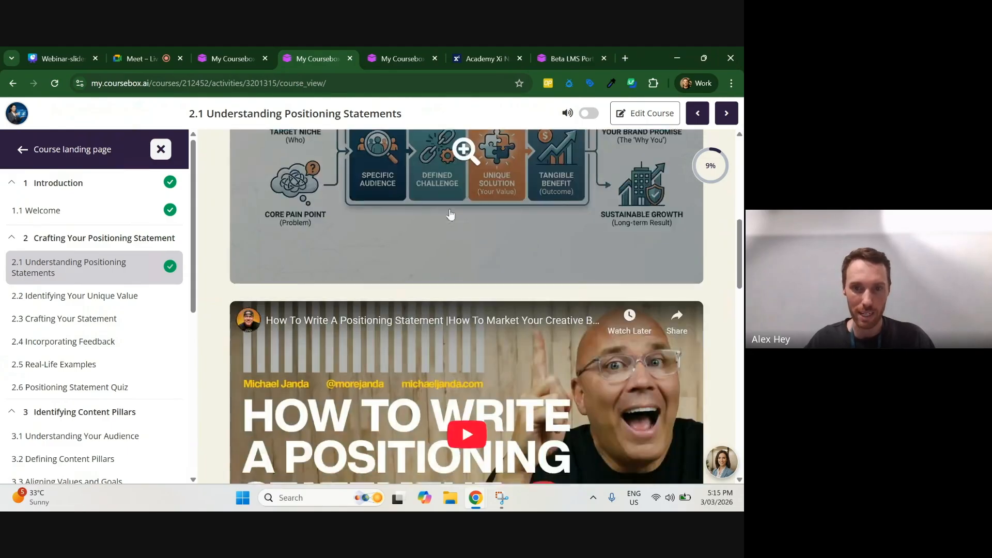
pyautogui.scroll(-2, 450, 214)
pyautogui.scroll(-2, 468, 303)
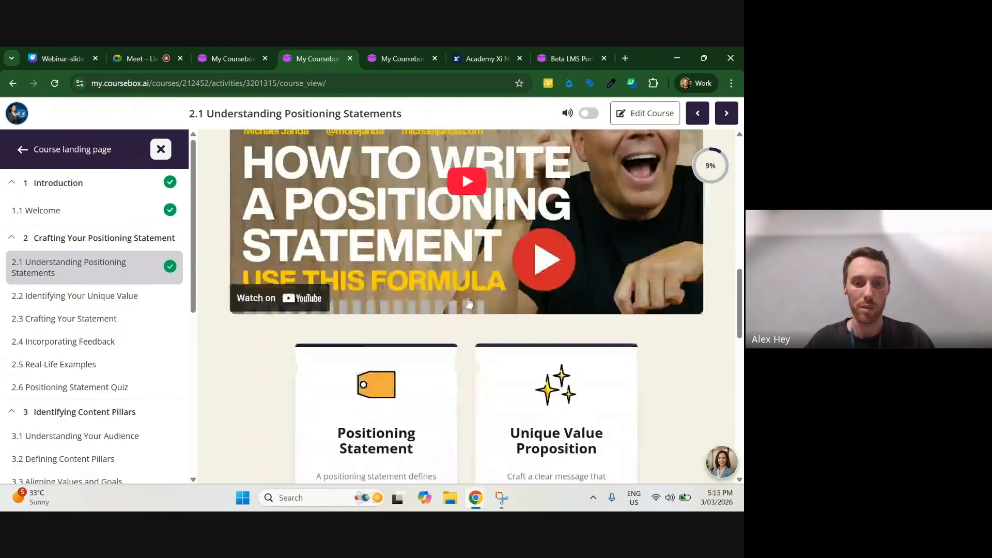
pyautogui.scroll(-10, 469, 303)
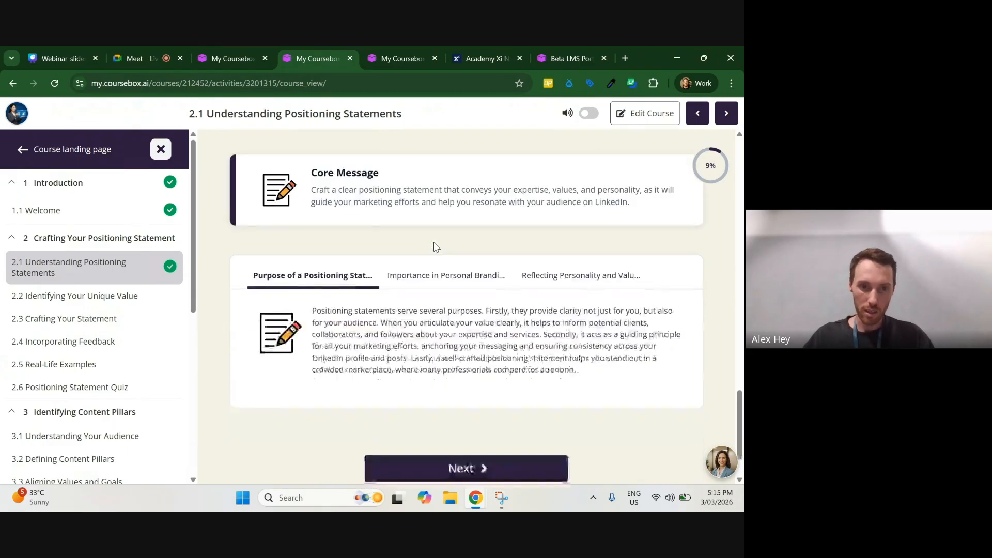
pyautogui.scroll(-1, 434, 246)
pyautogui.click(446, 219)
pyautogui.click(580, 219)
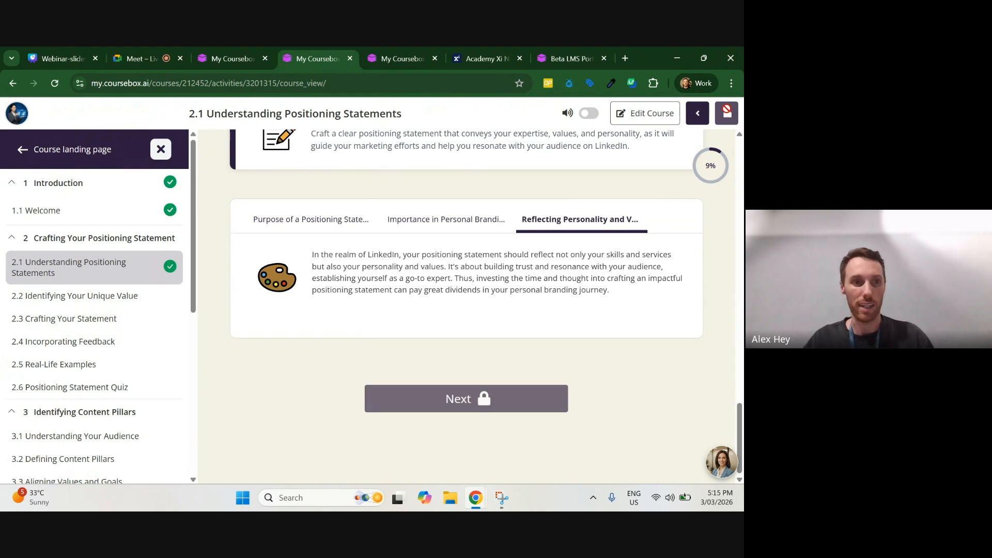
# Step: Open lesson 2.2 Identifying Your Unique Value, flip the Identify Strengths card, and review the flashcards, quote and slide carousel
pyautogui.click(726, 111)
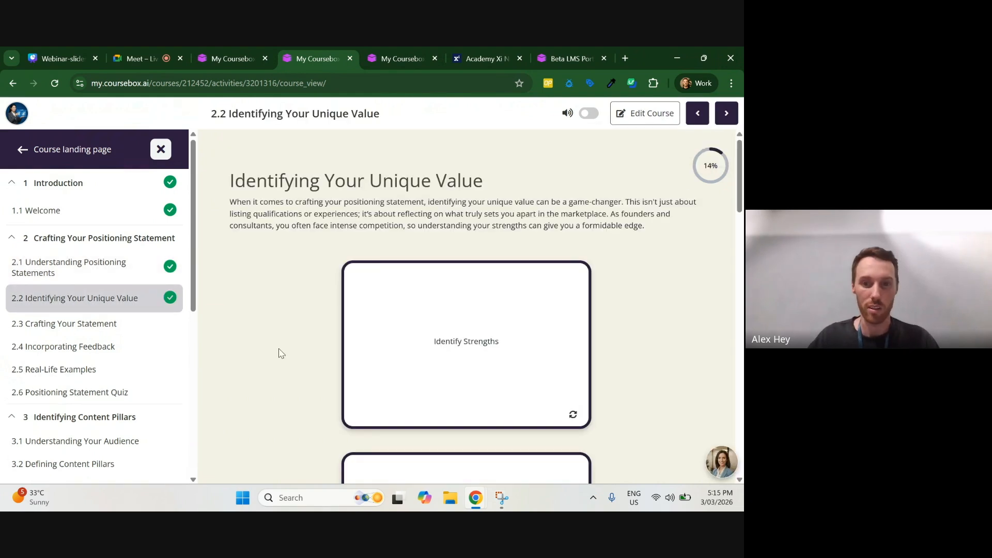
pyautogui.scroll(-2, 300, 341)
pyautogui.scroll(2, 537, 299)
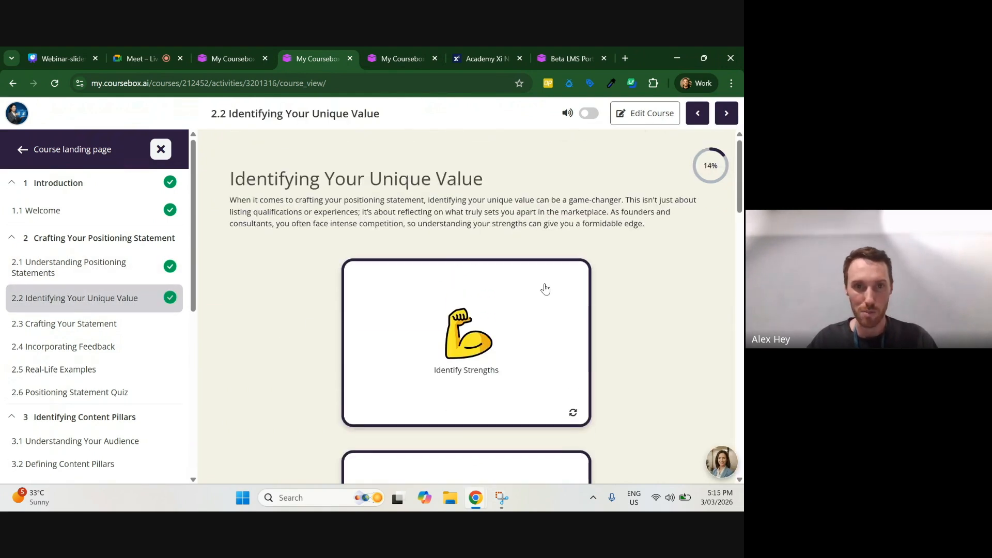
pyautogui.click(559, 356)
pyautogui.scroll(-10, 635, 346)
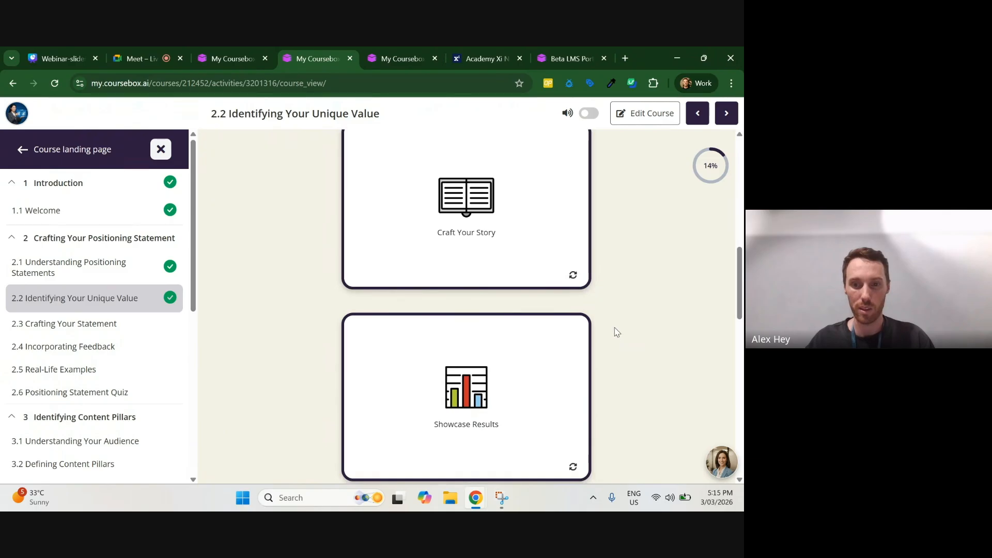
pyautogui.scroll(-10, 614, 333)
pyautogui.scroll(-3, 616, 336)
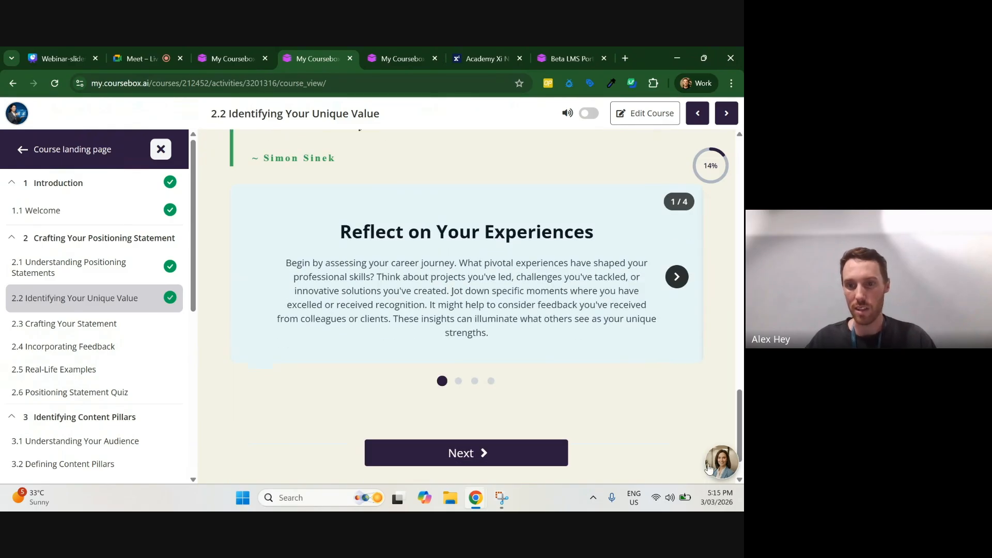
pyautogui.scroll(5, 640, 335)
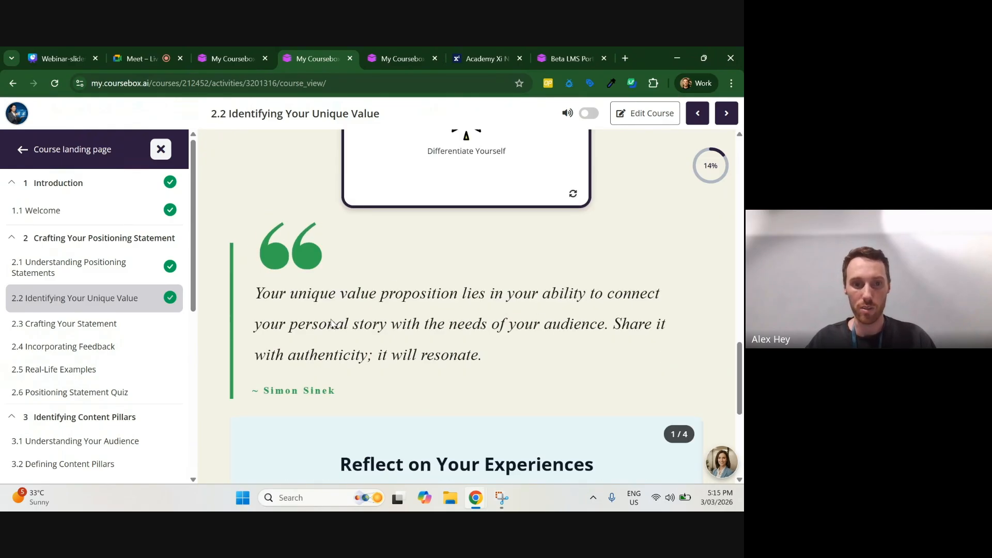
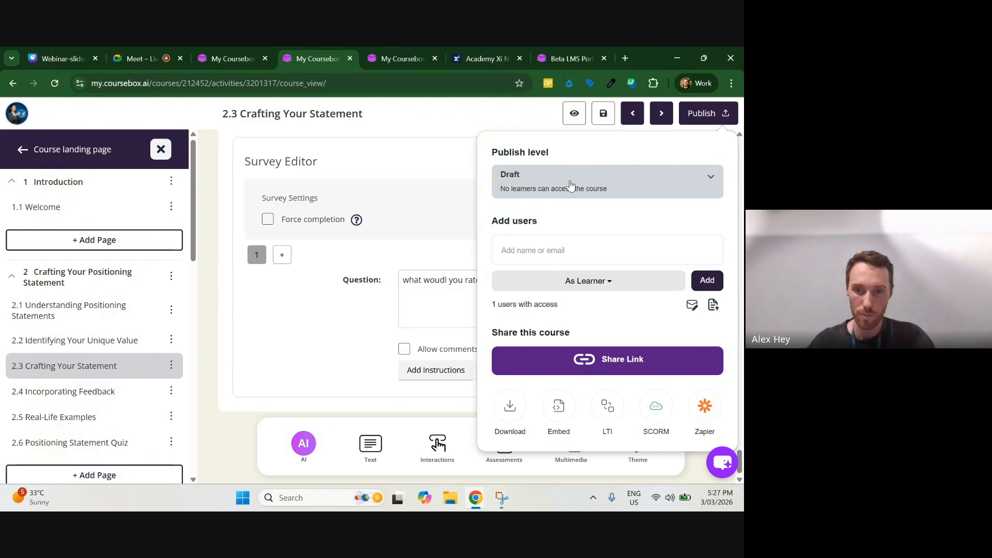
# Step: Review the available publish levels for the course without changing the current one
pyautogui.click(523, 190)
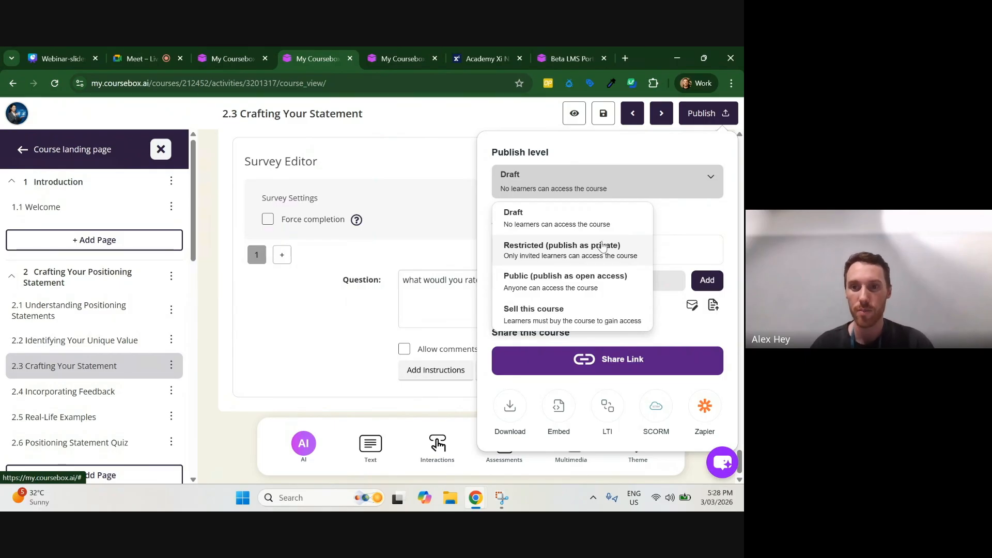
pyautogui.click(678, 223)
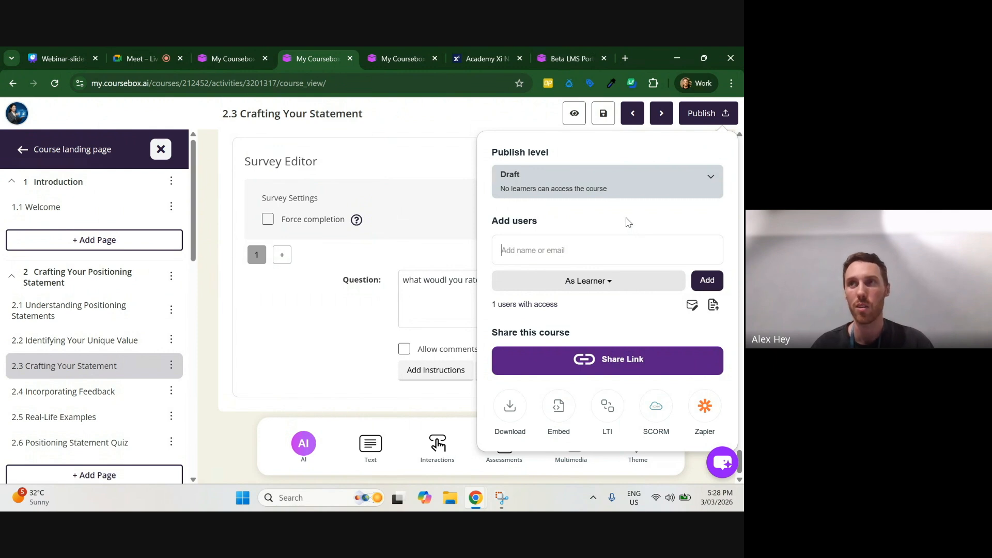
pyautogui.click(629, 193)
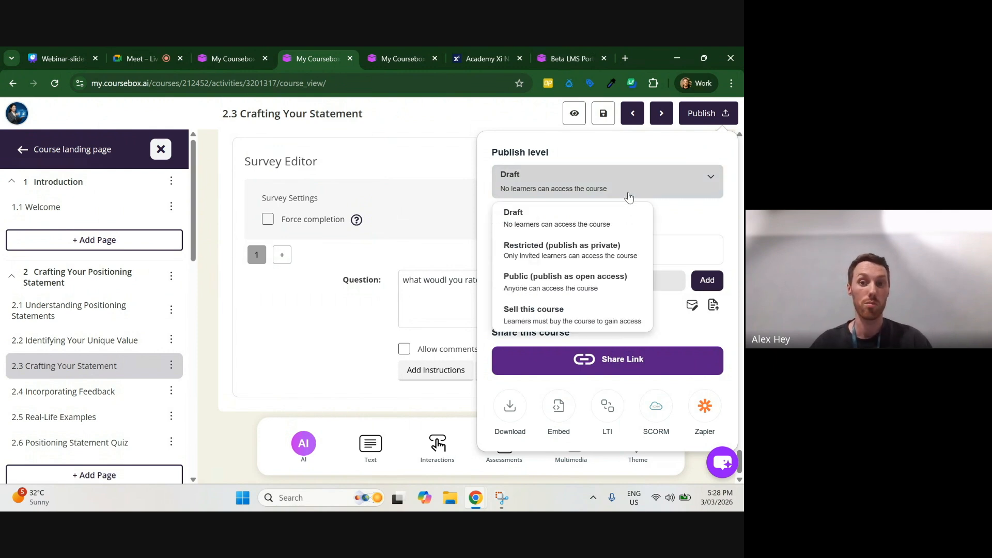
pyautogui.click(692, 220)
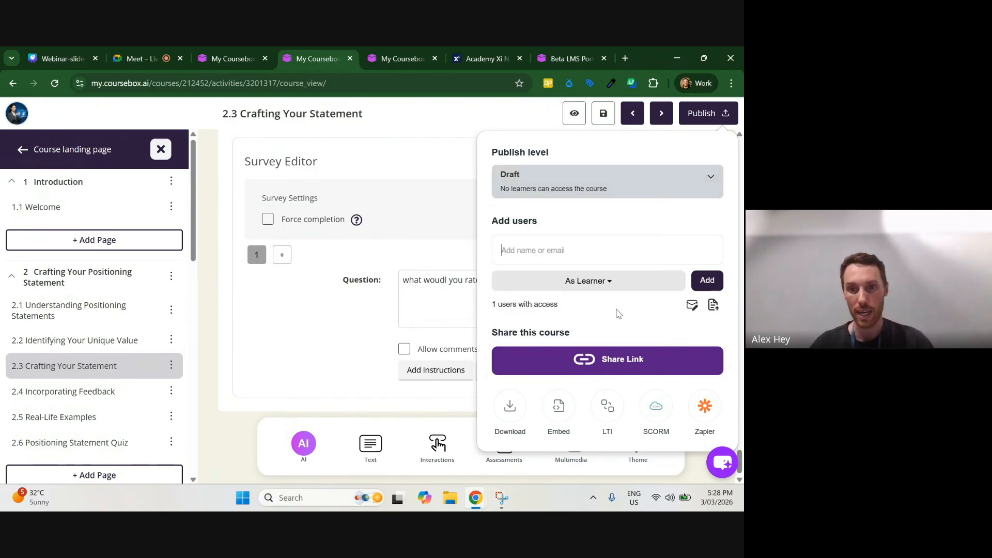
# Step: Try the Collaborator role for added users, then set the role back to Learner
pyautogui.click(597, 283)
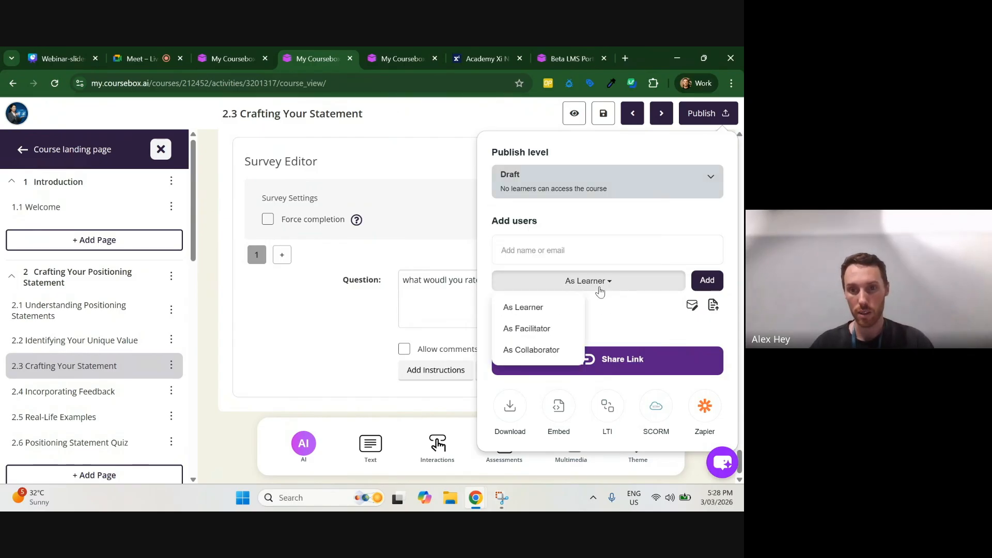
pyautogui.click(534, 348)
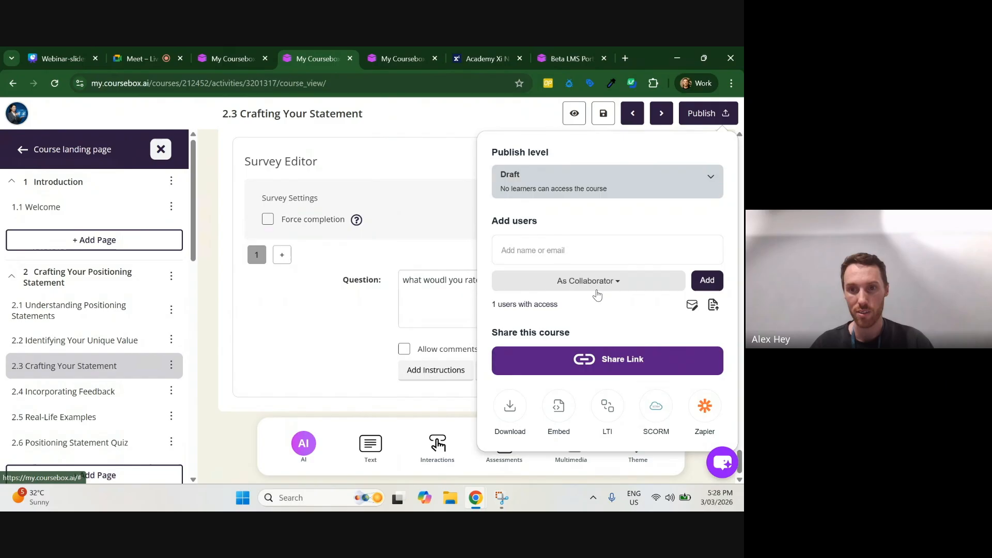
pyautogui.click(548, 251)
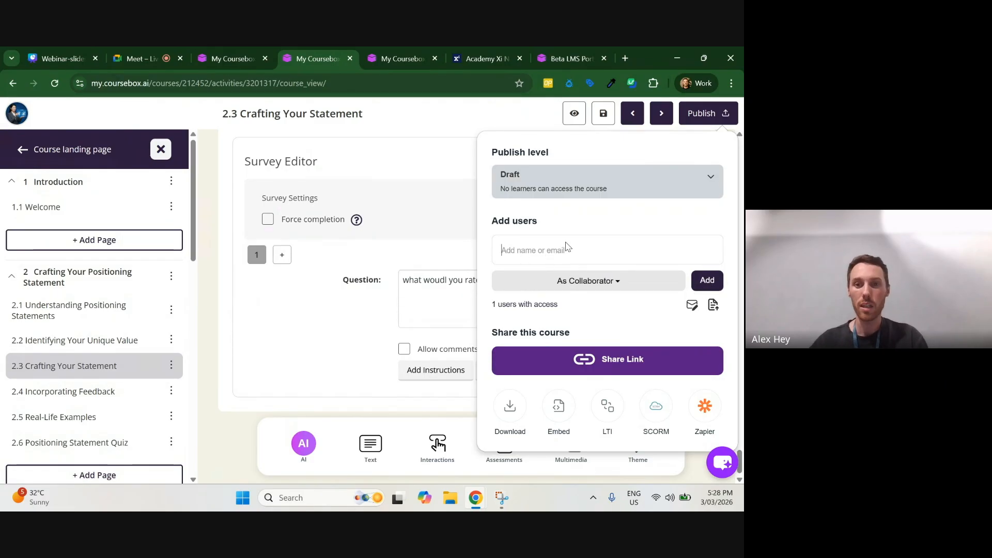
pyautogui.click(575, 287)
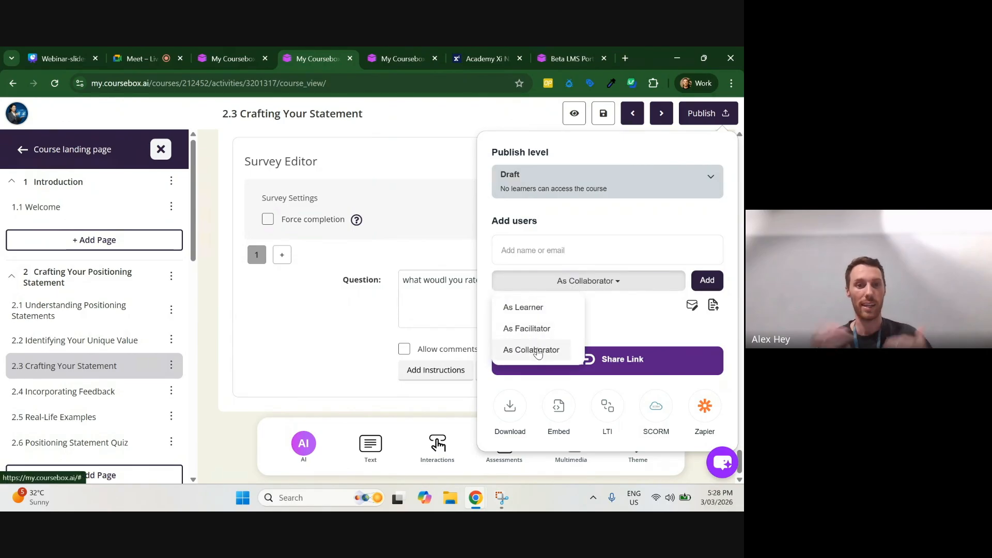
pyautogui.click(529, 308)
pyautogui.click(560, 252)
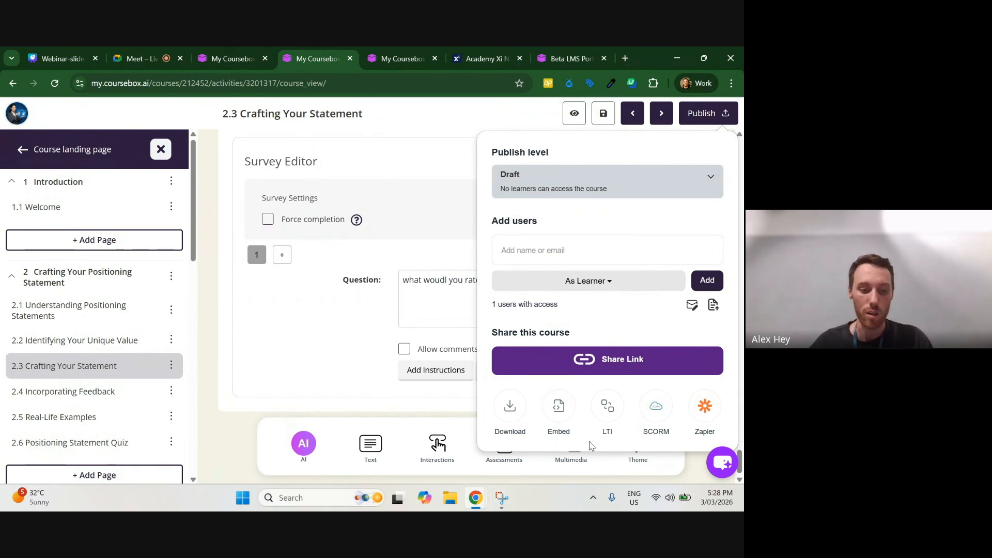
# Step: Set the course's publish level to Public (publish as open access) and copy its share link
pyautogui.click(615, 364)
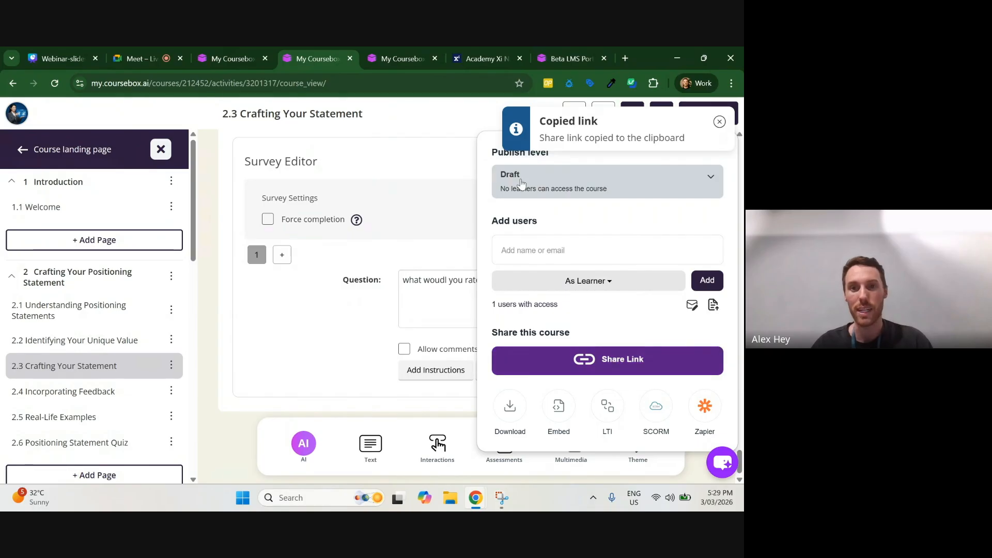
pyautogui.click(540, 185)
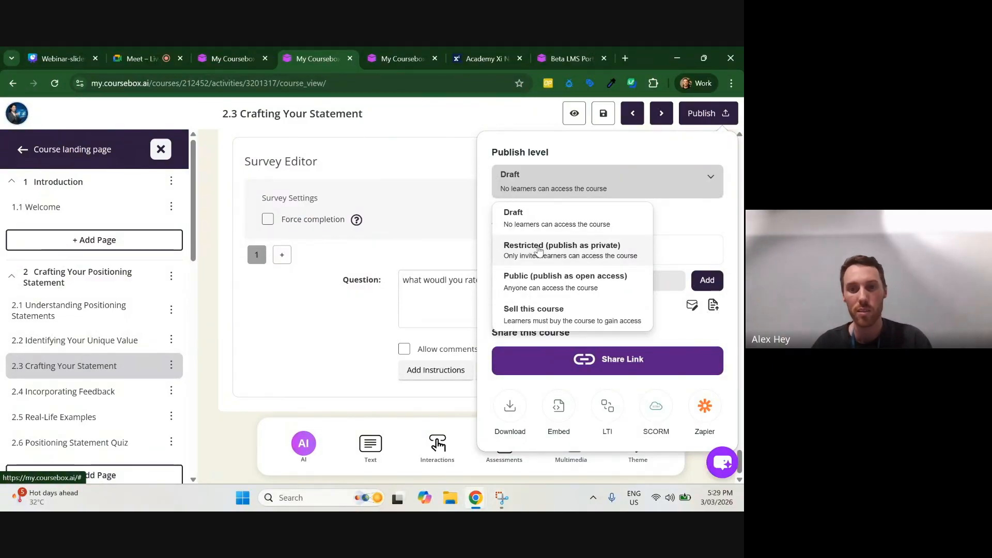
pyautogui.click(660, 339)
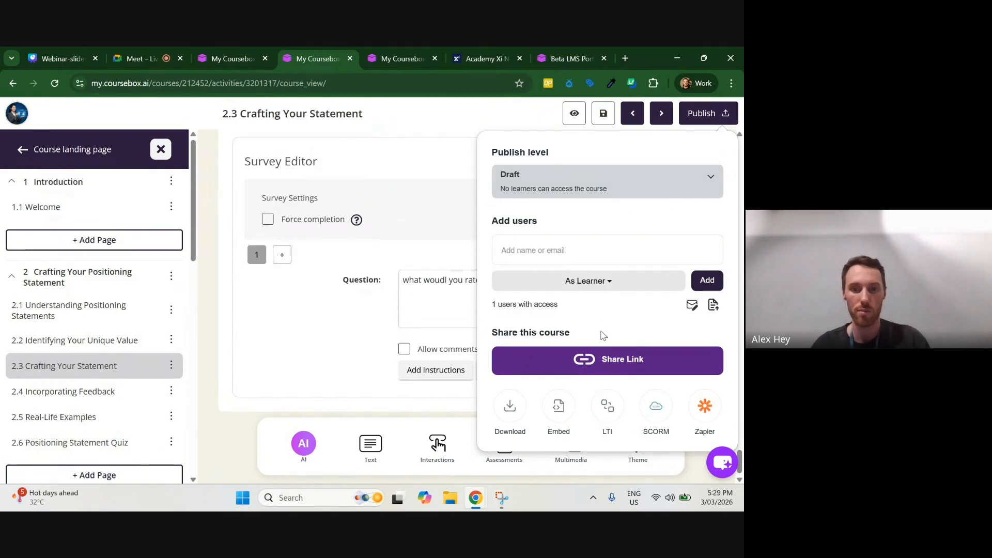
pyautogui.click(553, 192)
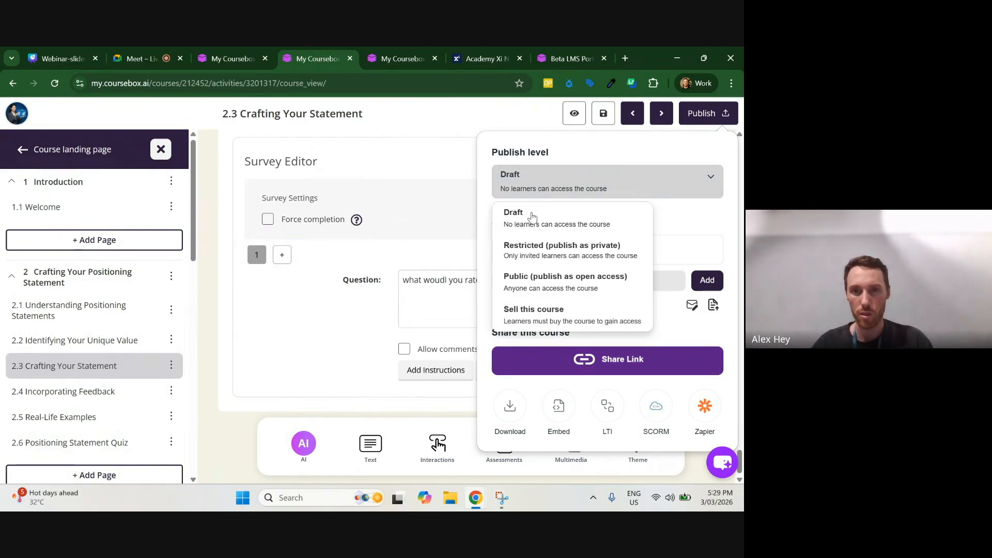
pyautogui.click(640, 223)
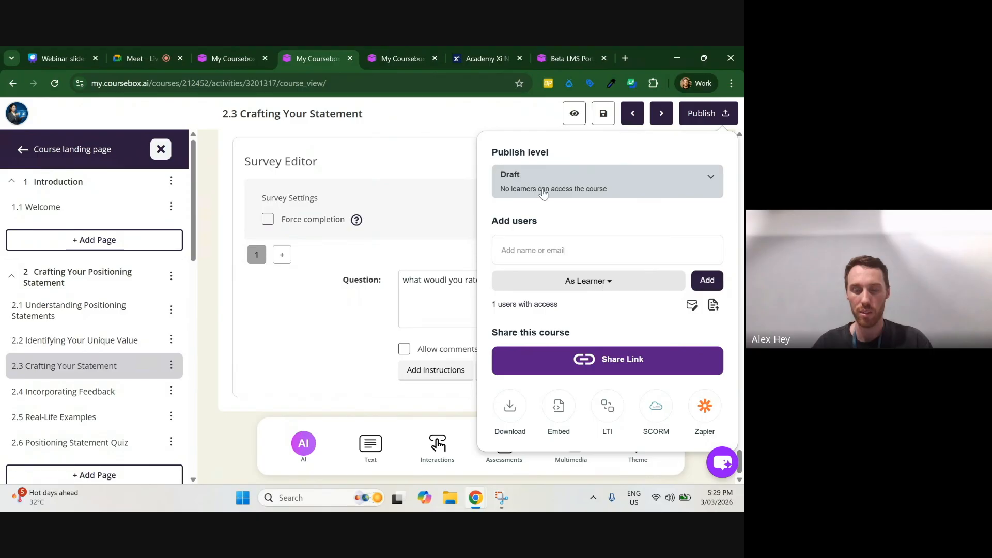
pyautogui.click(617, 363)
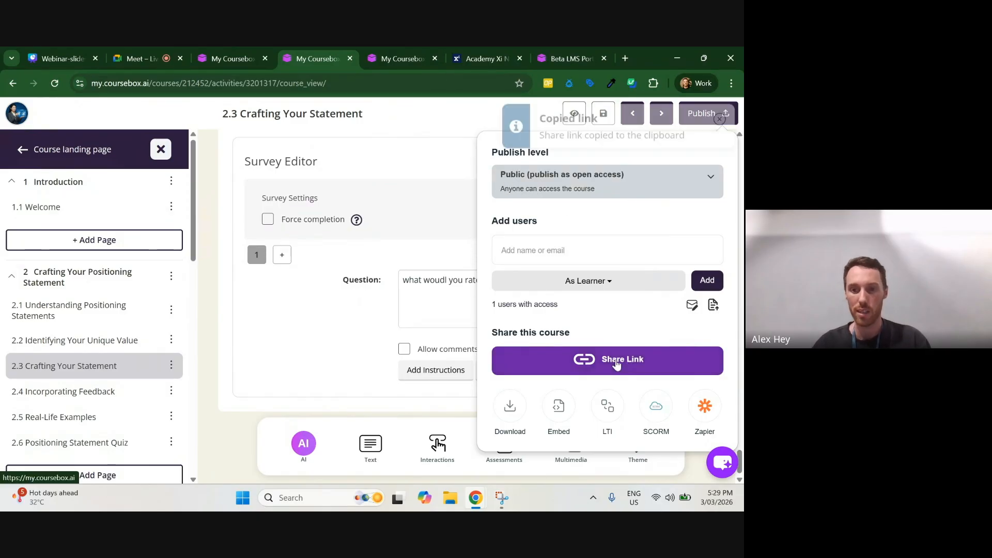
pyautogui.click(719, 119)
# Step: Open the copied course share link in a new incognito window
pyautogui.click(730, 84)
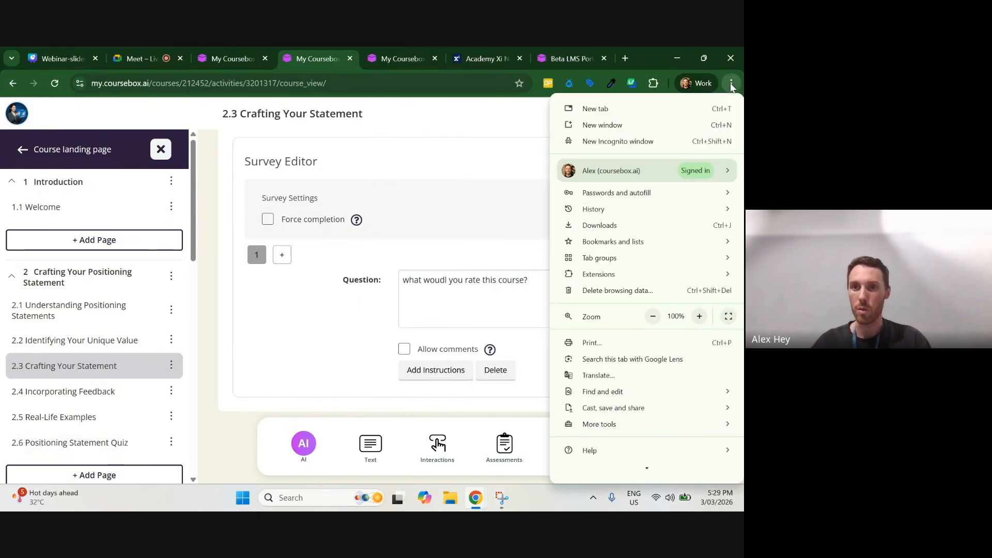
pyautogui.click(618, 141)
pyautogui.hotkey('ctrl', 'v')
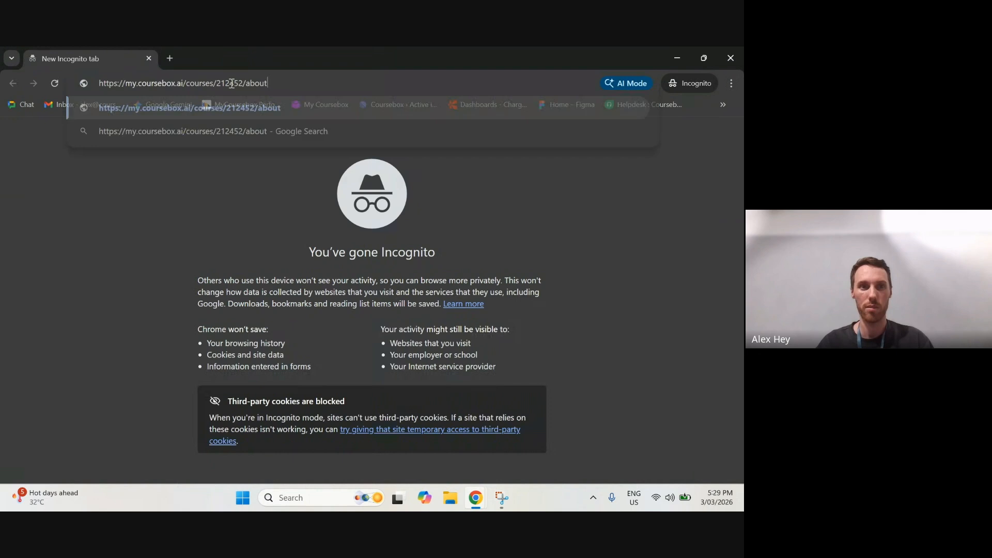
pyautogui.press('Return')
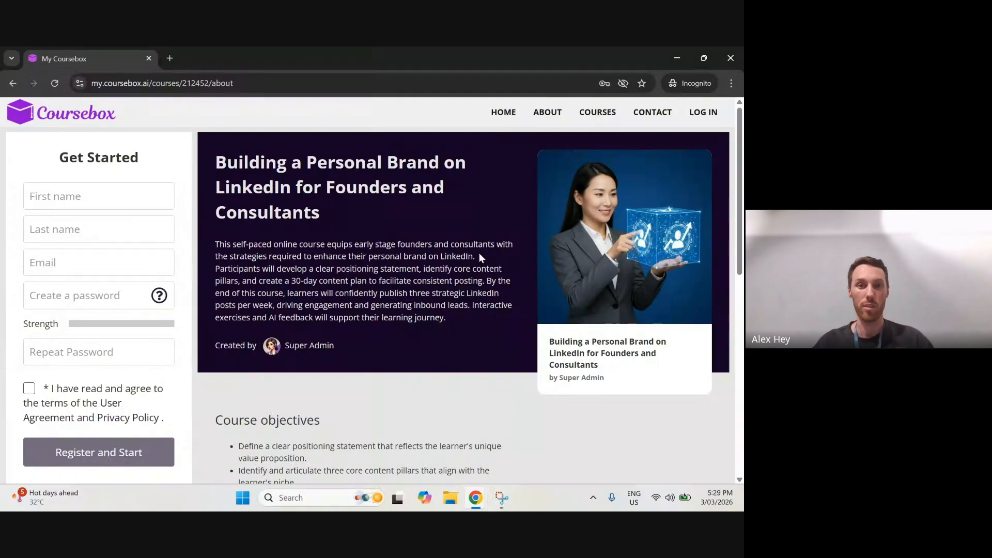
# Step: Examine the public course page's registration form and course objectives, then return to the course editor window
pyautogui.click(55, 196)
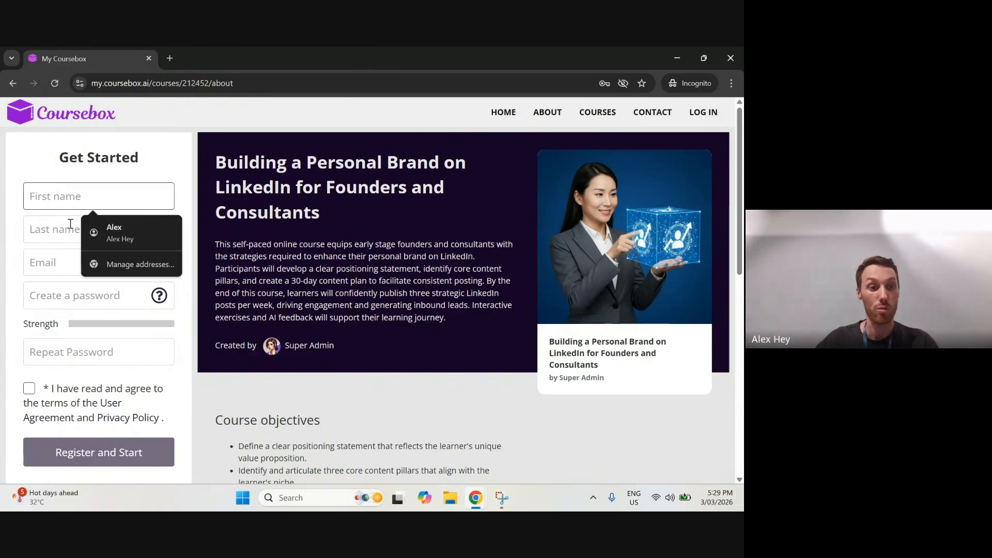
pyautogui.scroll(-2, 67, 258)
pyautogui.scroll(2, 72, 269)
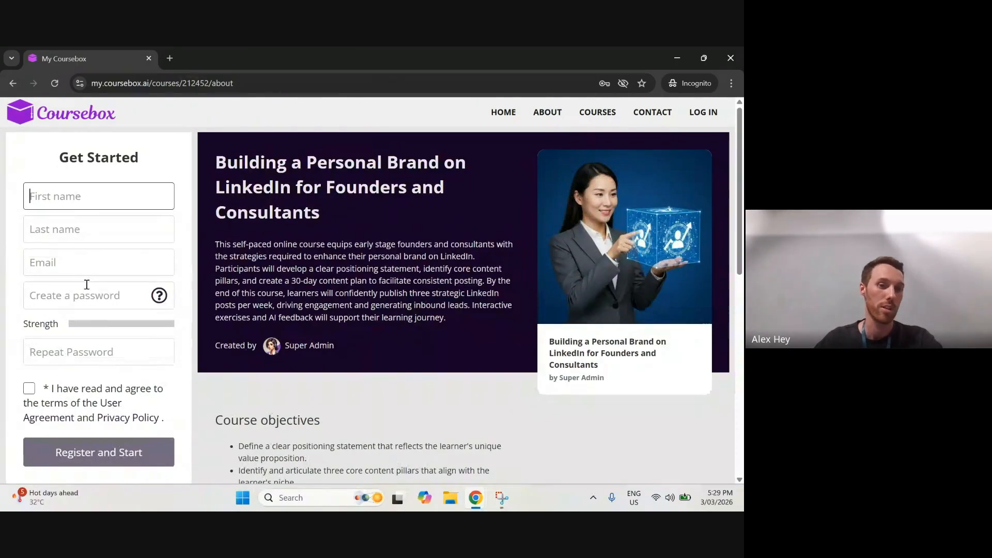
pyautogui.scroll(-2, 50, 341)
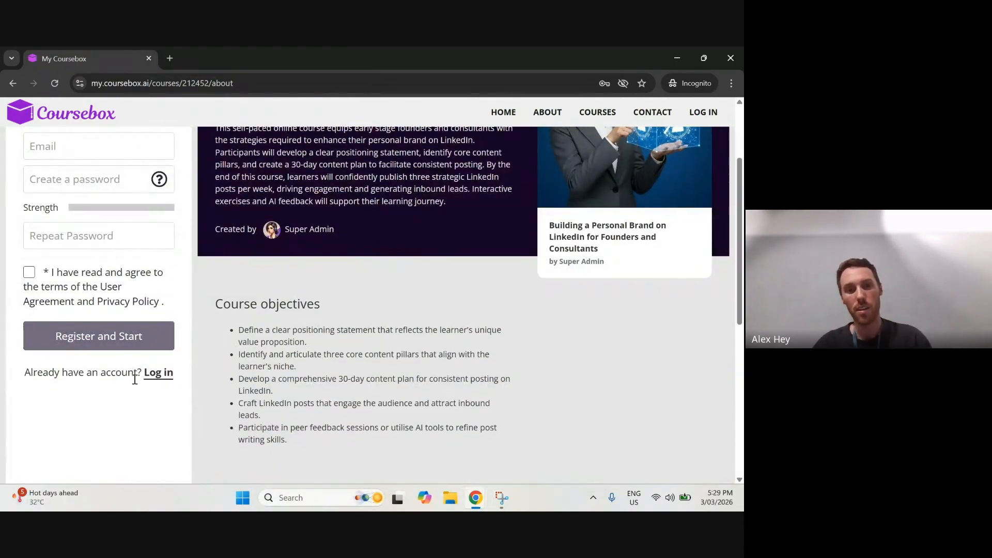
pyautogui.scroll(2, 134, 379)
pyautogui.moveTo(274, 59); pyautogui.dragTo(271, 75)
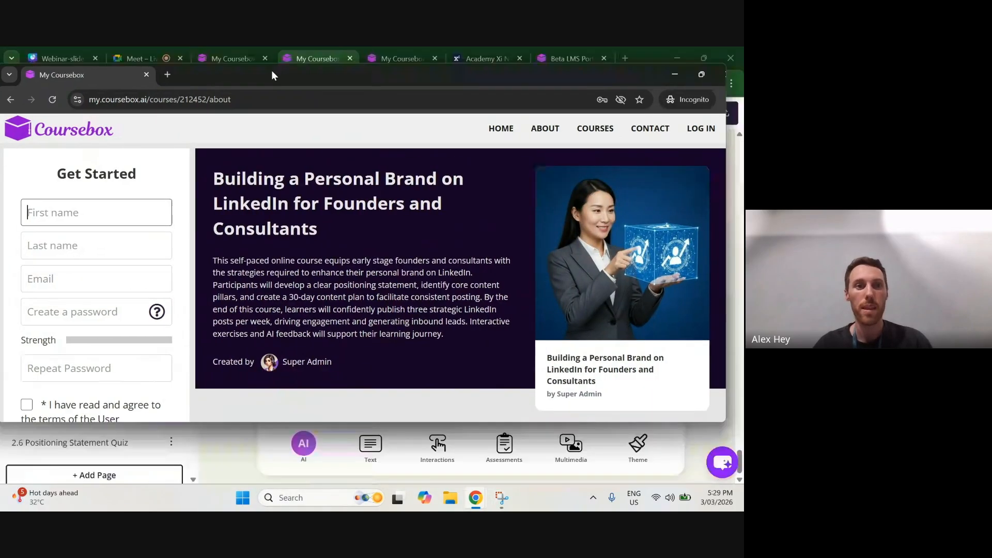
pyautogui.click(656, 110)
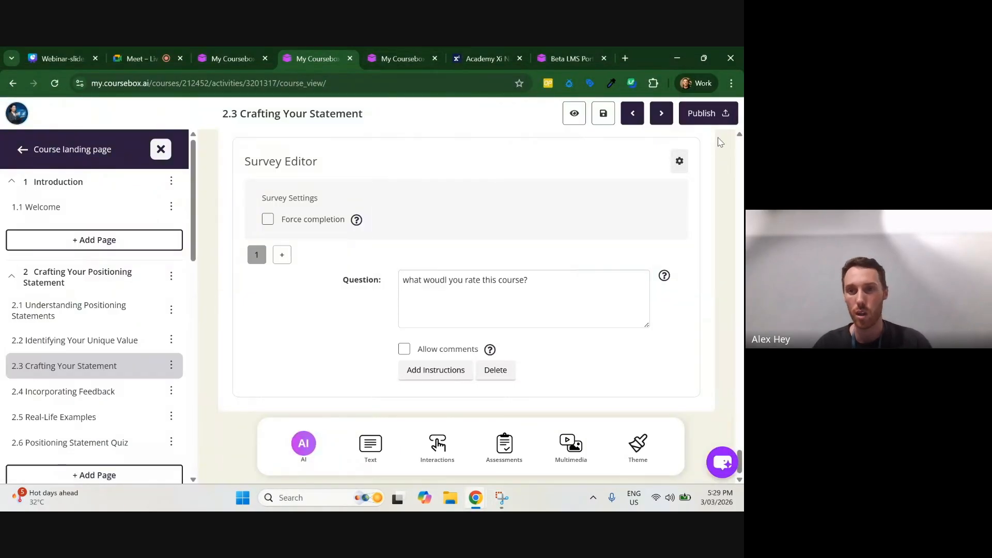
# Step: Recheck the publish options, return to the course landing page, and view the course's users list before closing it
pyautogui.click(706, 114)
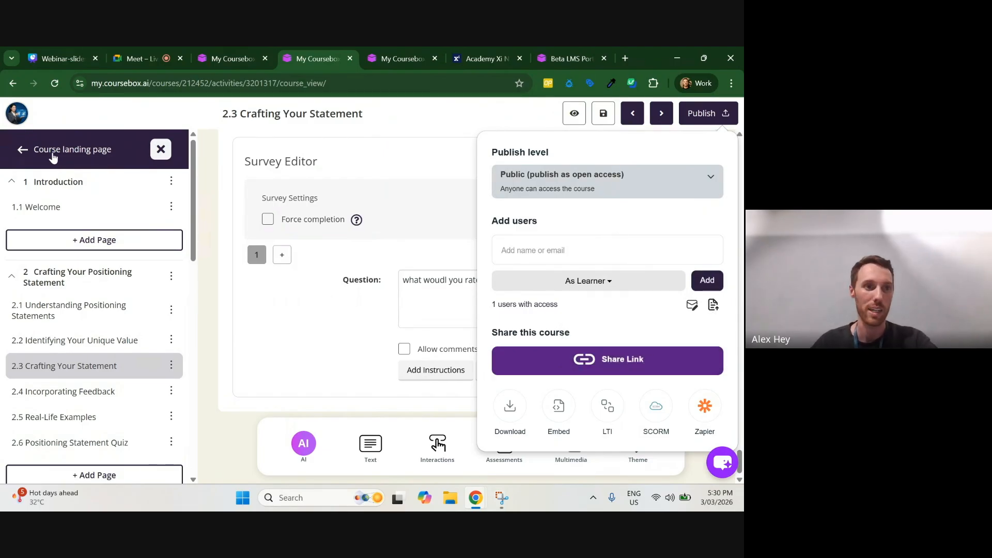
pyautogui.click(24, 152)
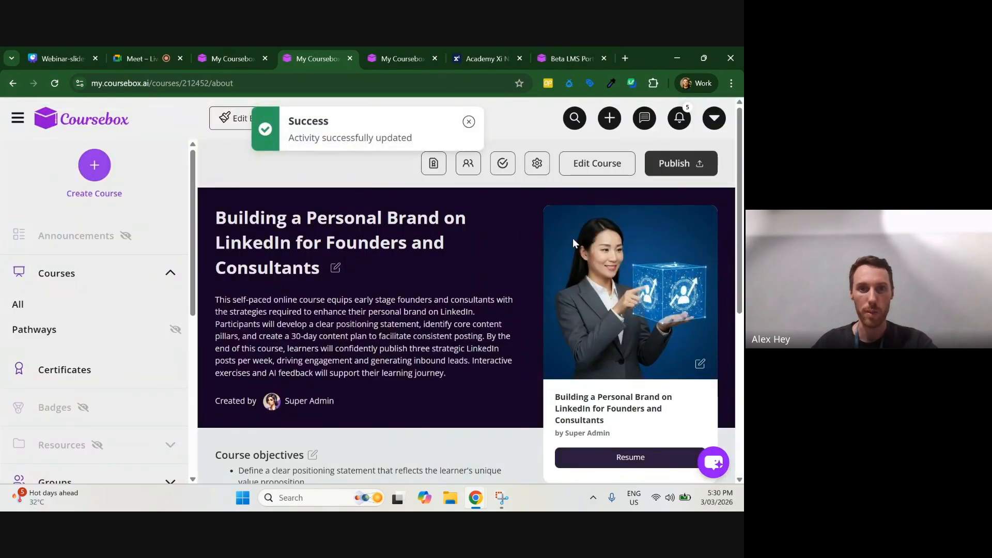
pyautogui.click(469, 121)
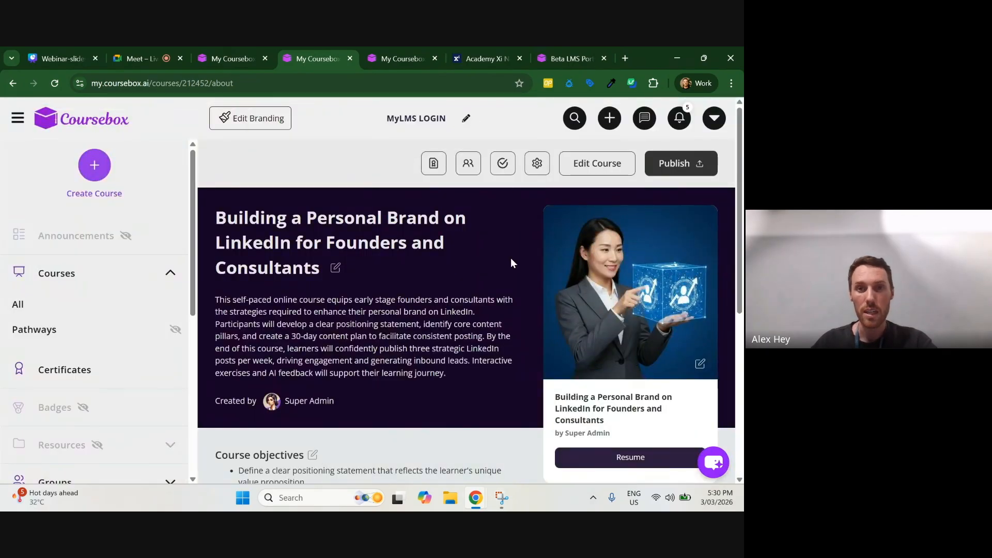
pyautogui.click(466, 165)
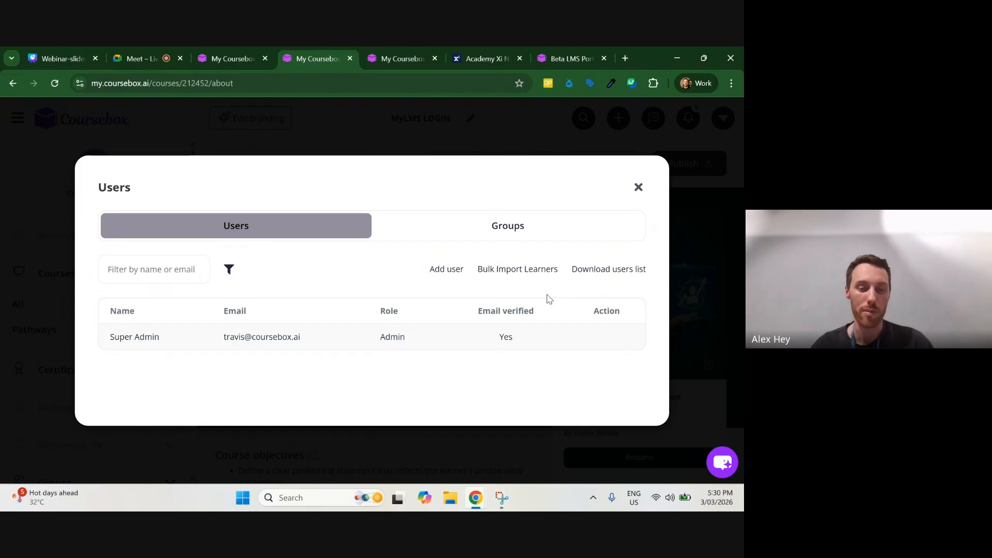
pyautogui.click(639, 187)
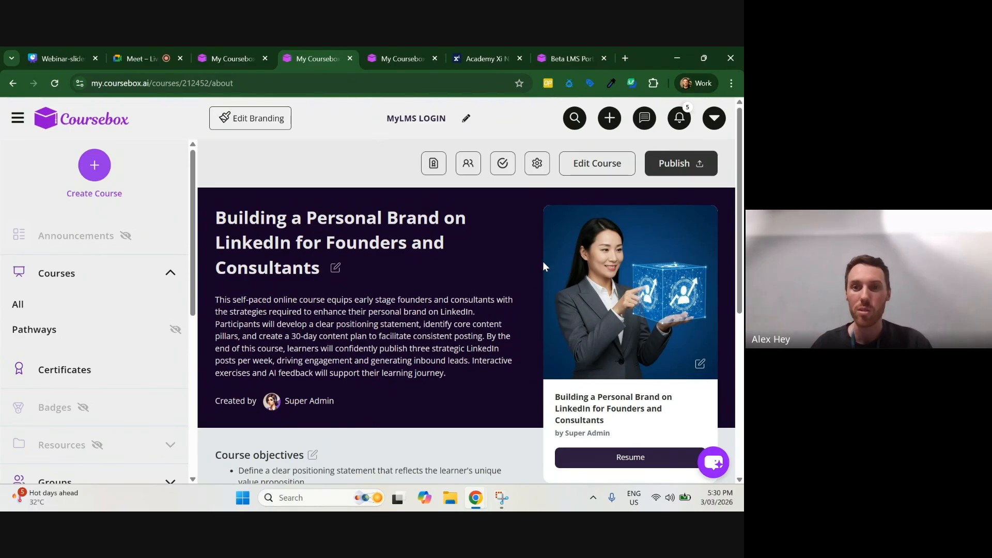
# Step: Switch to the Webinar-slides presentation in Canva, advance to the "Courses page on My Coursebox" slide, and exit full screen
pyautogui.click(43, 52)
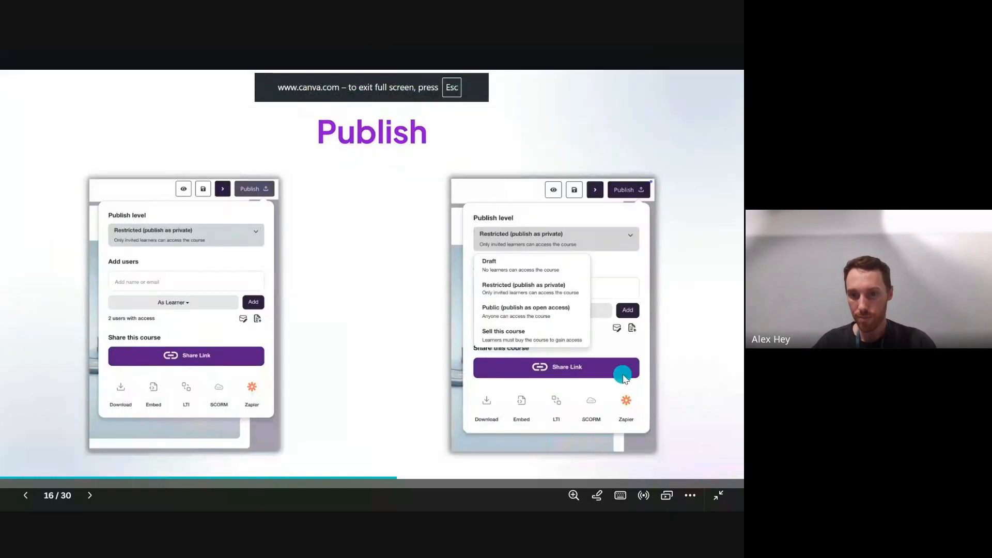
pyautogui.click(700, 348)
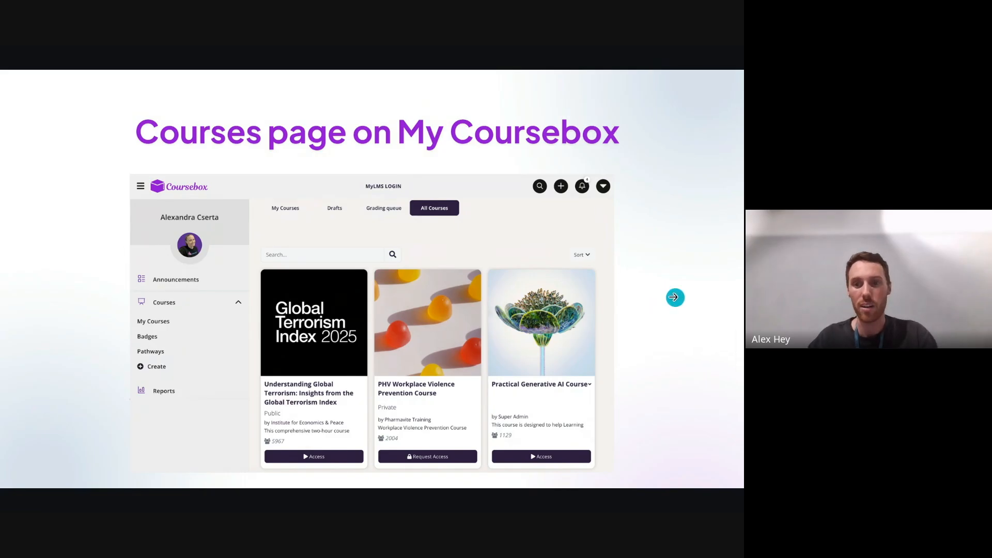
pyautogui.press('Escape')
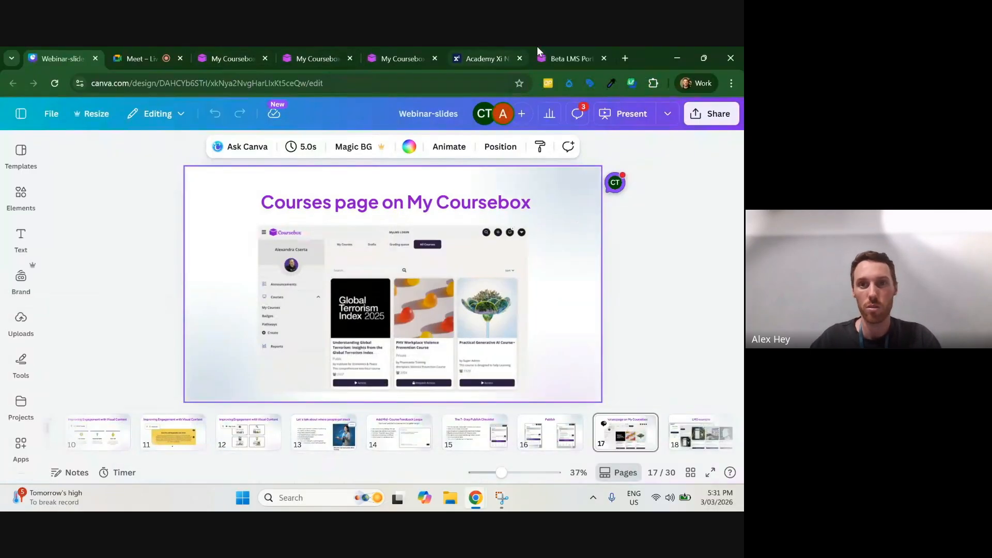
# Step: Leave the course generator in Coursebox to list all courses, and collapse the navigation sidebar
pyautogui.click(395, 54)
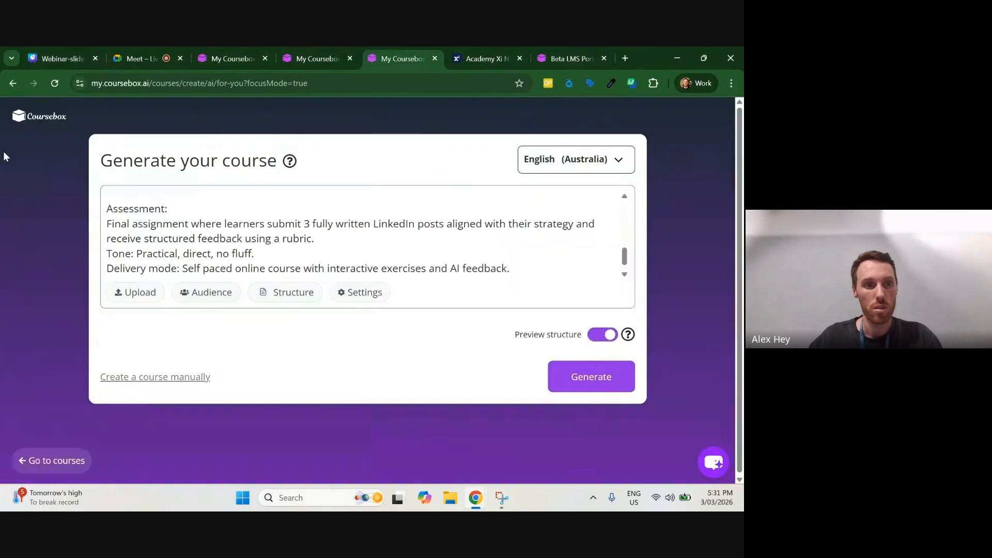
pyautogui.click(37, 460)
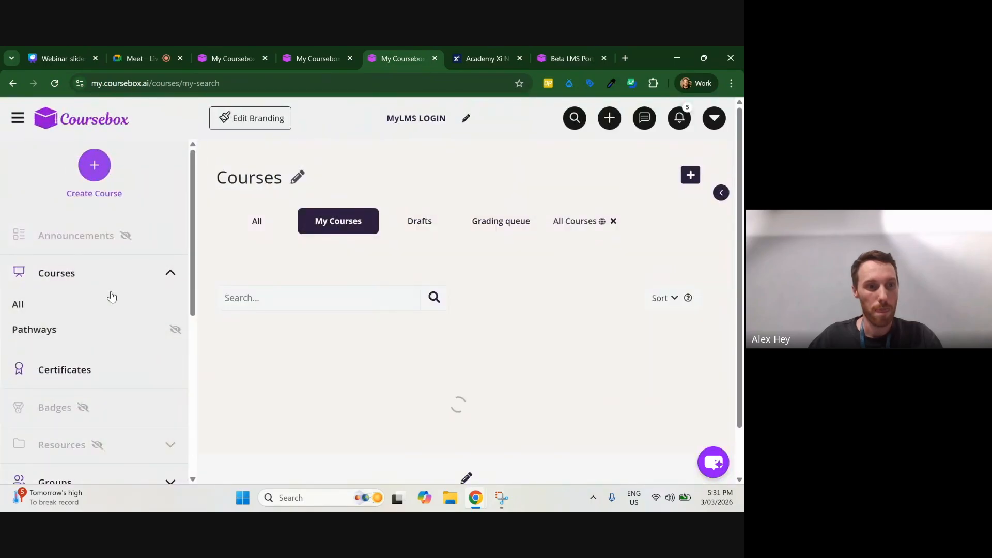
pyautogui.click(104, 303)
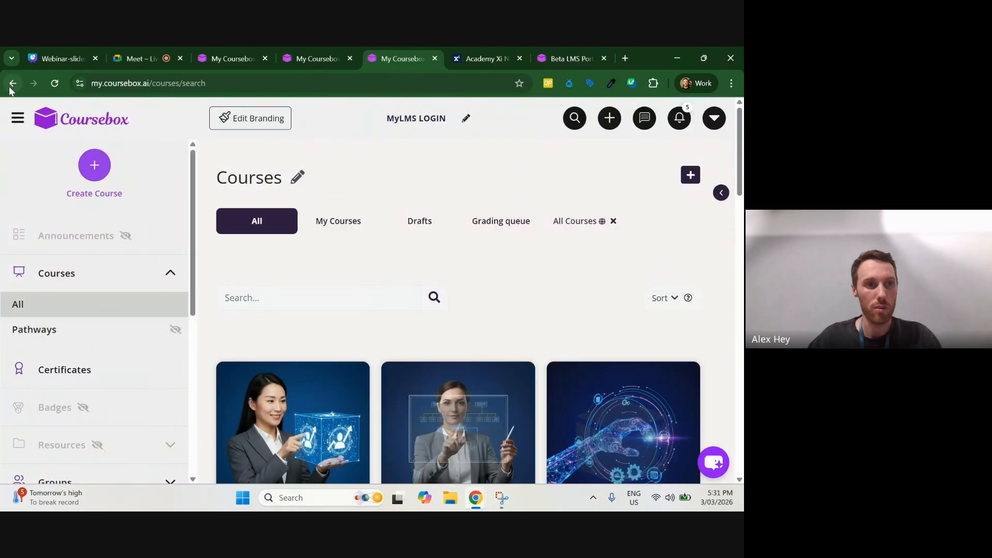
pyautogui.click(17, 118)
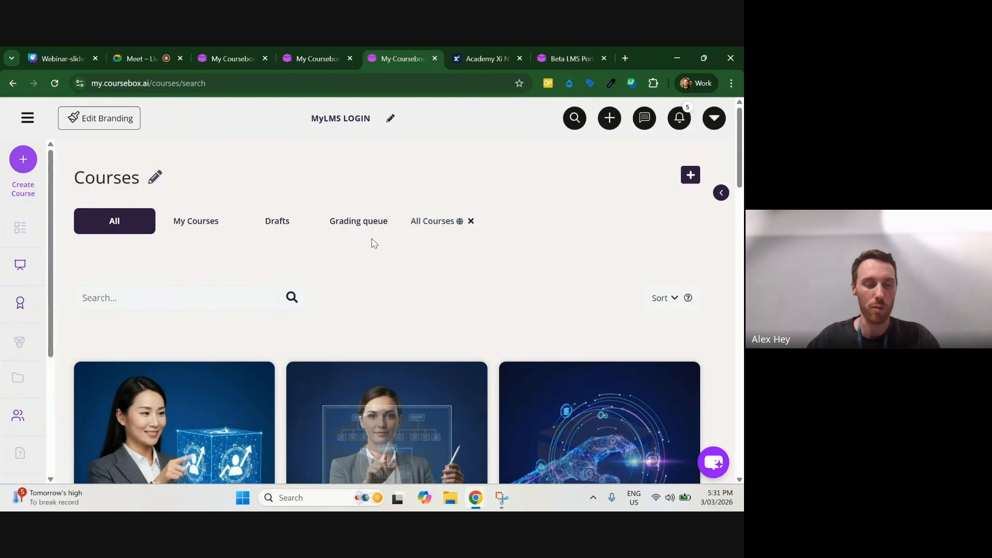
# Step: Examine the course cards on the Coursebox Courses page, then return to the start of the list
pyautogui.scroll(-4, 371, 237)
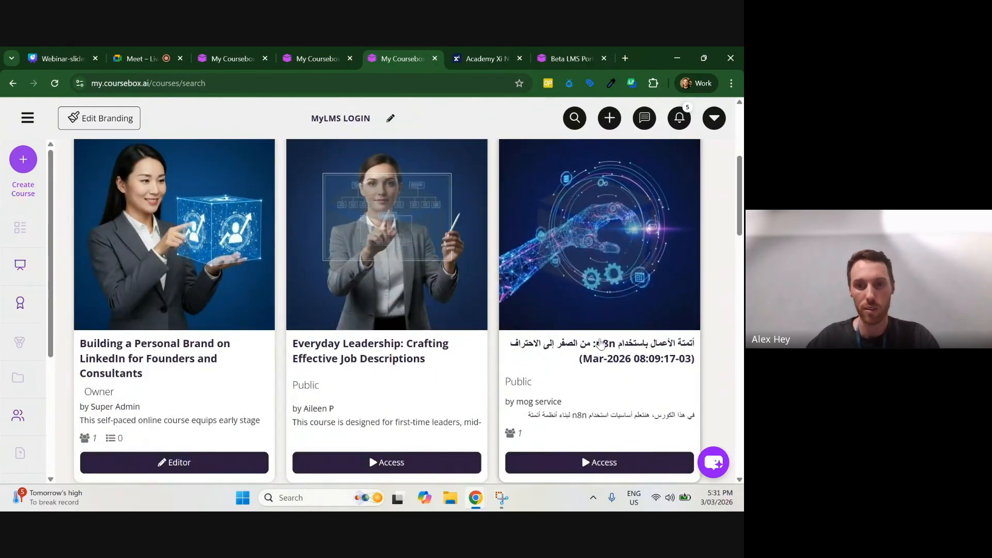
pyautogui.scroll(-5, 333, 317)
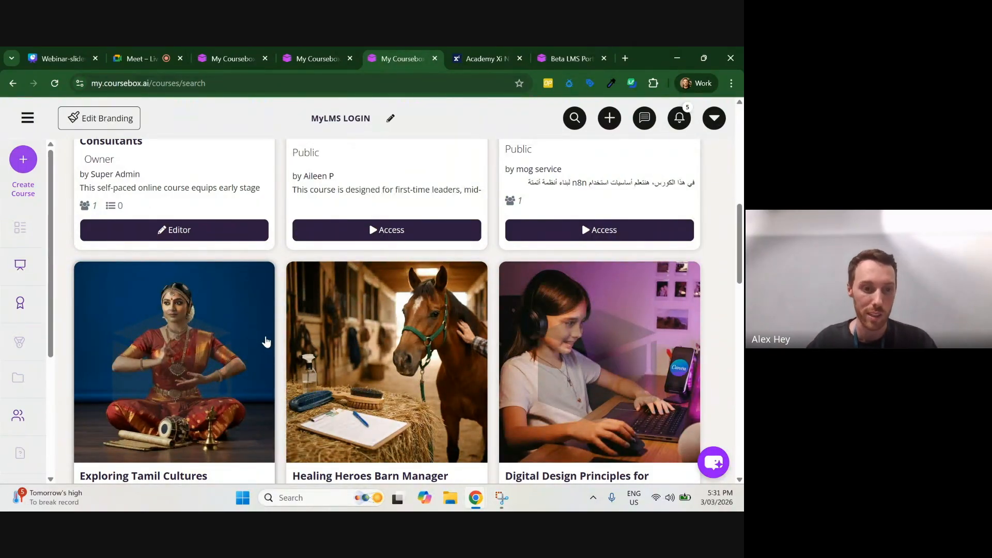
pyautogui.scroll(5, 268, 343)
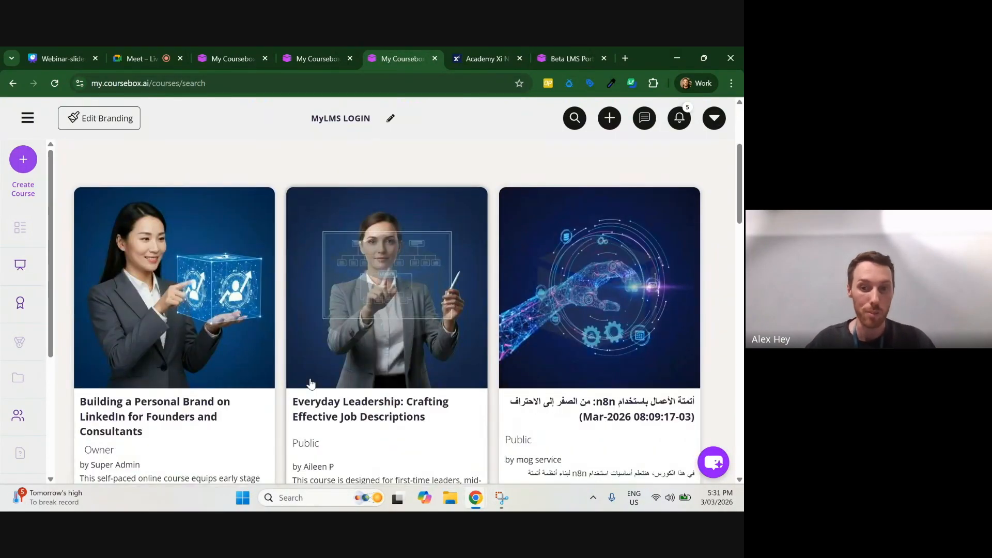
pyautogui.scroll(2, 310, 383)
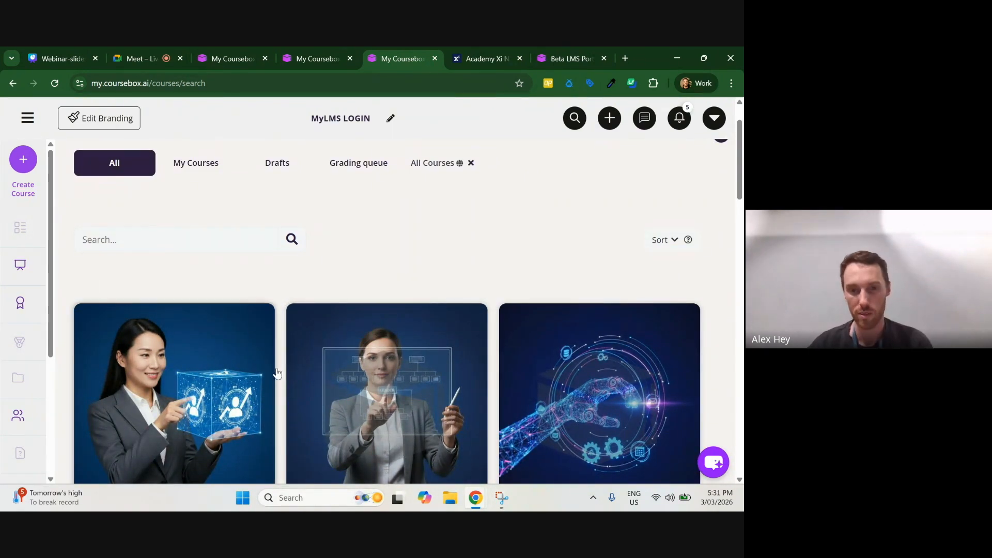
pyautogui.scroll(-2, 289, 382)
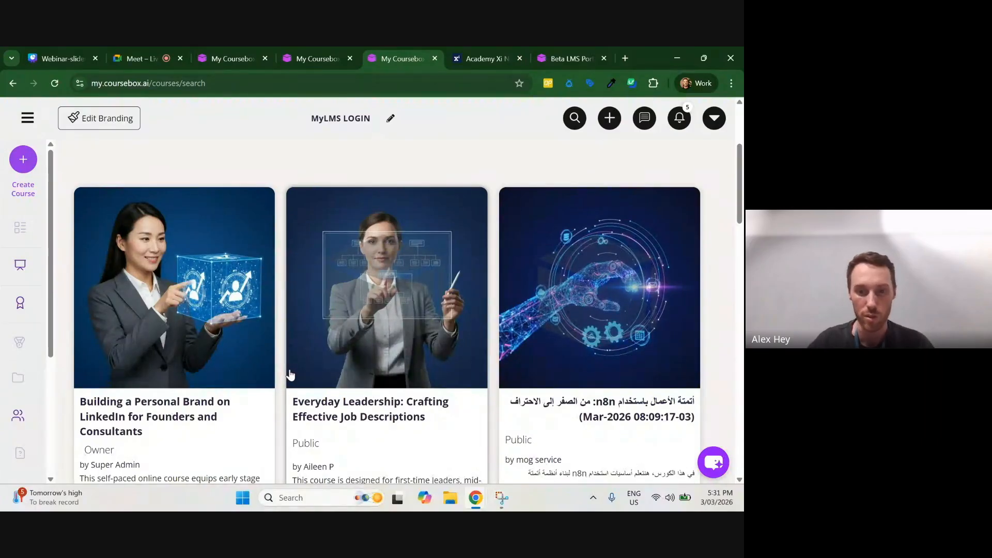
pyautogui.scroll(1, 290, 376)
pyautogui.scroll(-10, 289, 376)
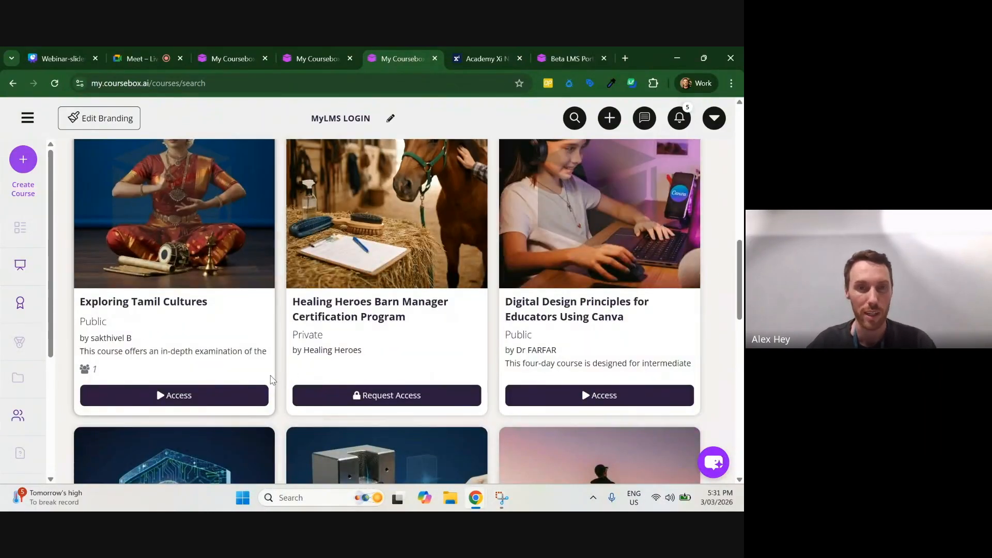
pyautogui.scroll(8, 289, 374)
pyautogui.scroll(1, 269, 381)
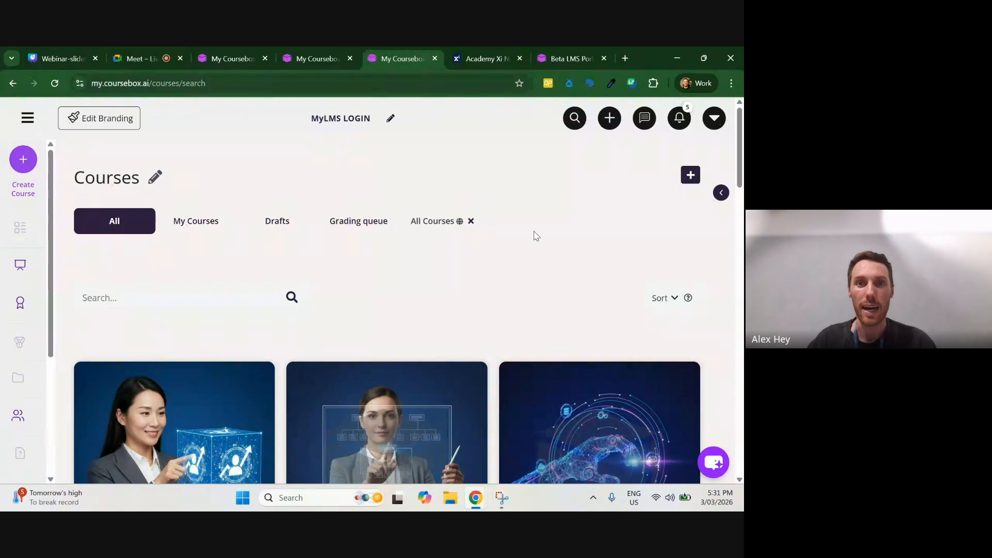
# Step: Switch to the Academy Xi Nano Labs site, browse its courses and open the "Getting Started with Generative AI" course page
pyautogui.click(468, 58)
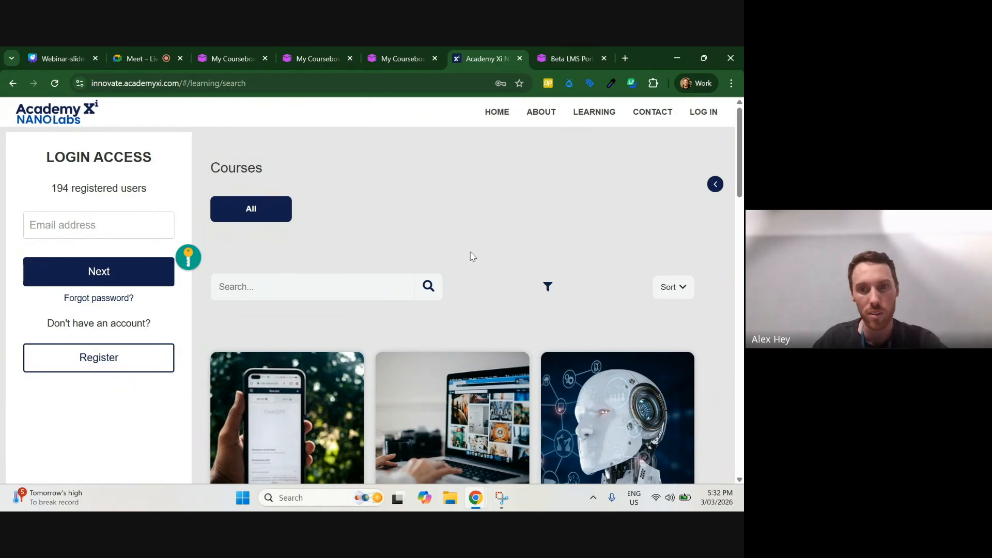
pyautogui.scroll(-1, 519, 248)
pyautogui.scroll(-3, 519, 248)
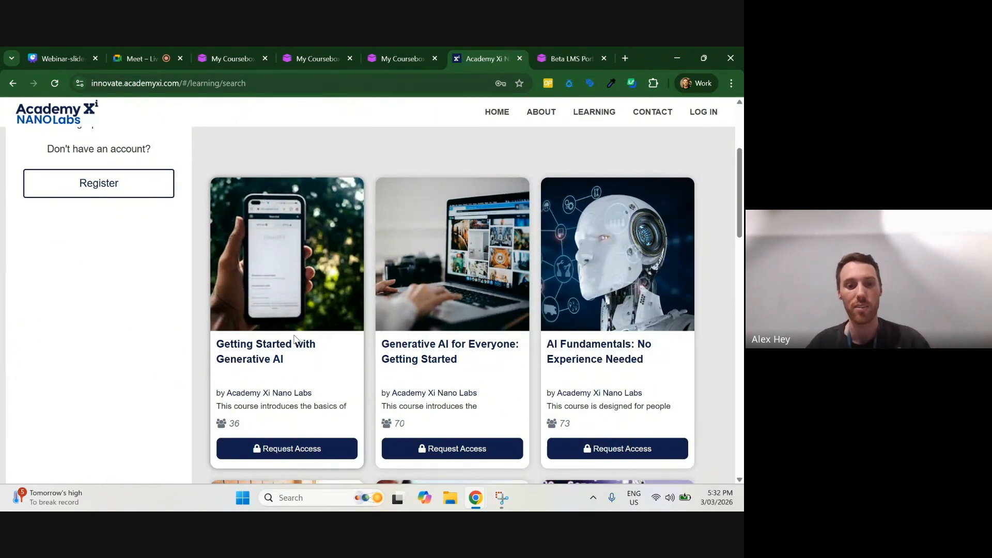
pyautogui.click(260, 348)
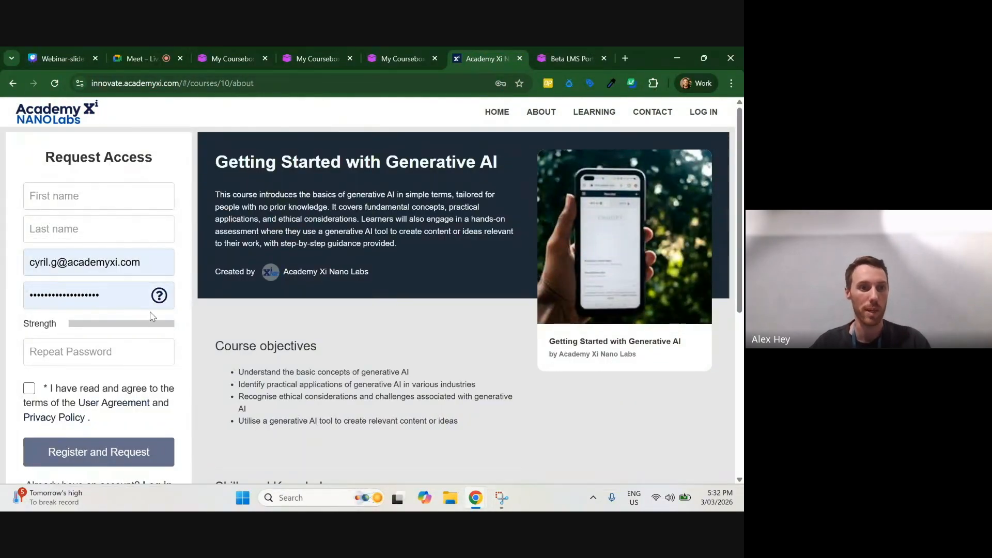
# Step: Clear the prefilled email and password from the Request Access form, and look over the course objectives and skills
pyautogui.tripleClick(127, 261)
pyautogui.press('BackSpace')
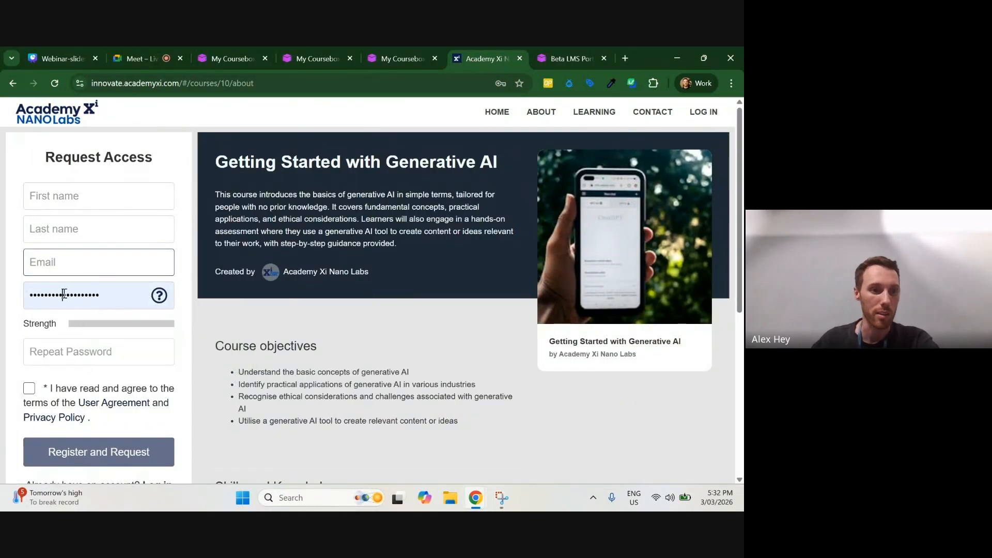
pyautogui.tripleClick(63, 294)
pyautogui.press('BackSpace')
pyautogui.scroll(-6, 58, 249)
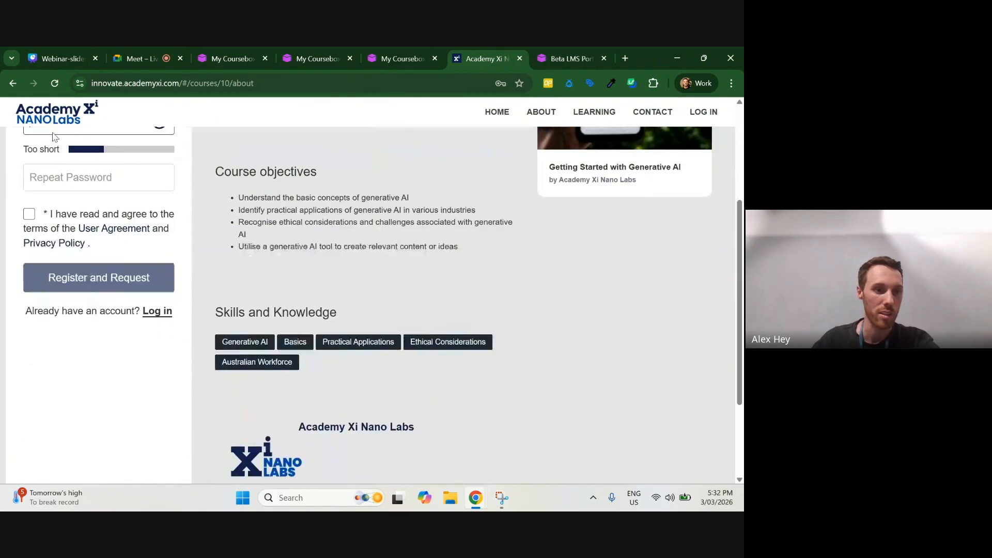
pyautogui.scroll(6, 78, 251)
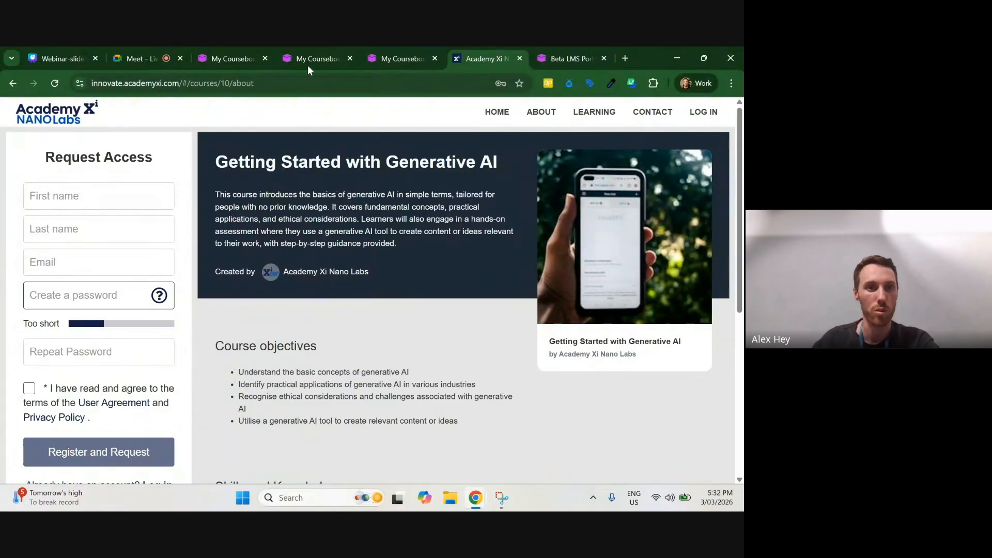
# Step: Check the Webinar-slides presentation briefly, then return to the Academy Xi Nano Labs site and view its Home and About pages
pyautogui.click(67, 55)
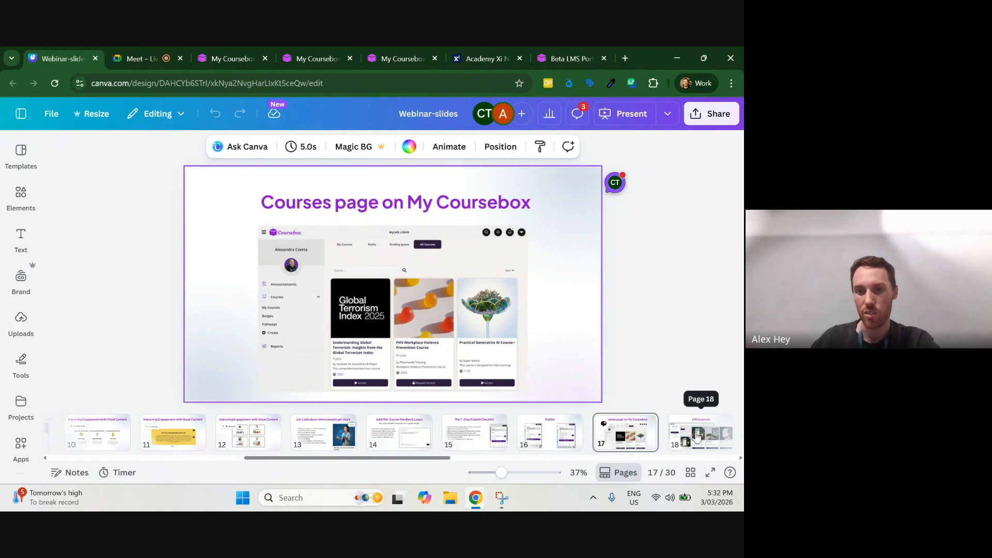
pyautogui.click(488, 58)
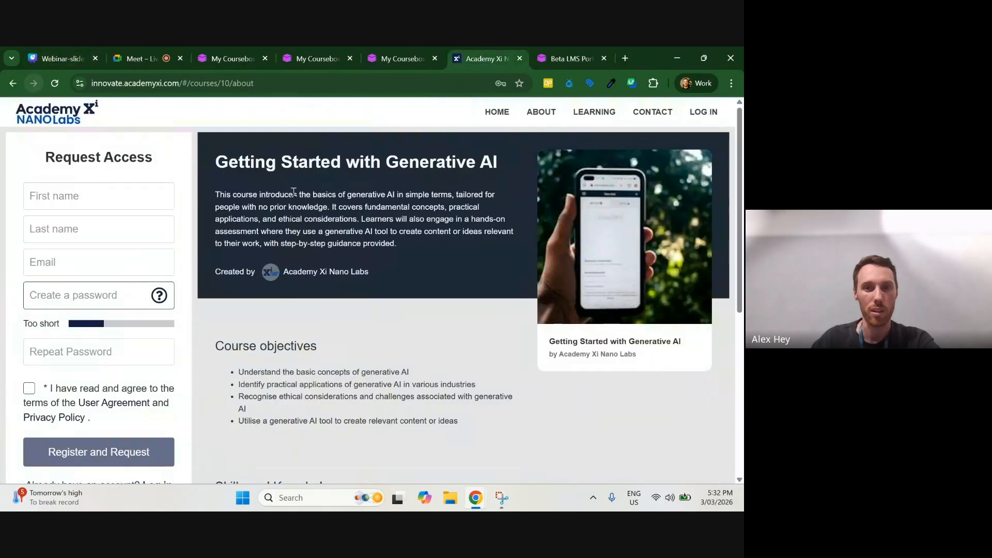
pyautogui.click(493, 113)
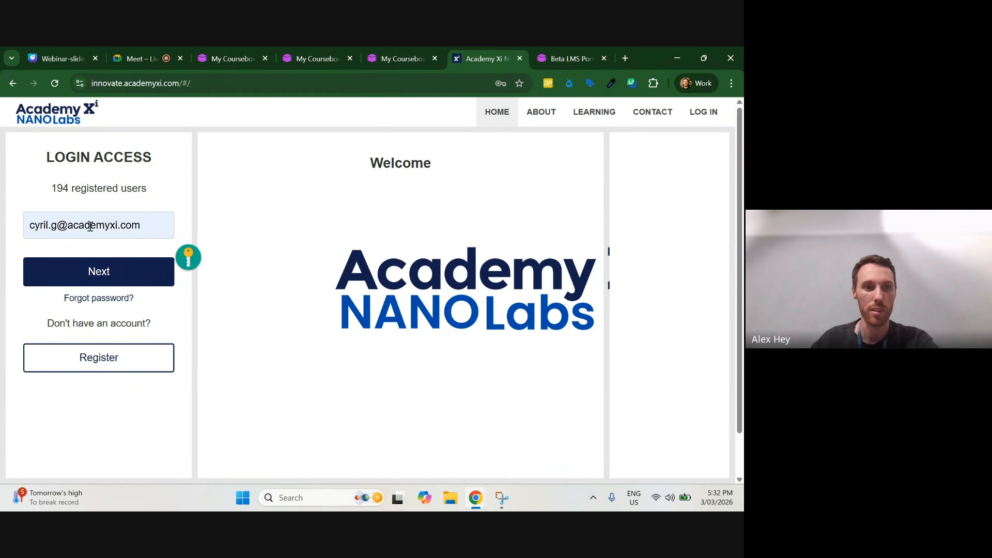
pyautogui.click(547, 114)
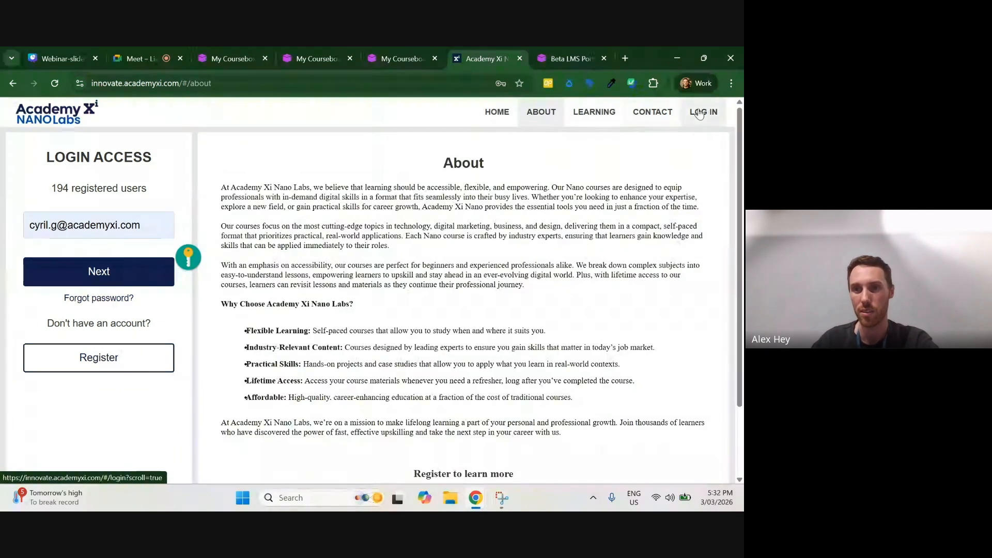
# Step: Switch to Webinar-slides in Canva, present full screen from the "LMS example" slide, and advance to "What Happens After Publish"
pyautogui.click(58, 47)
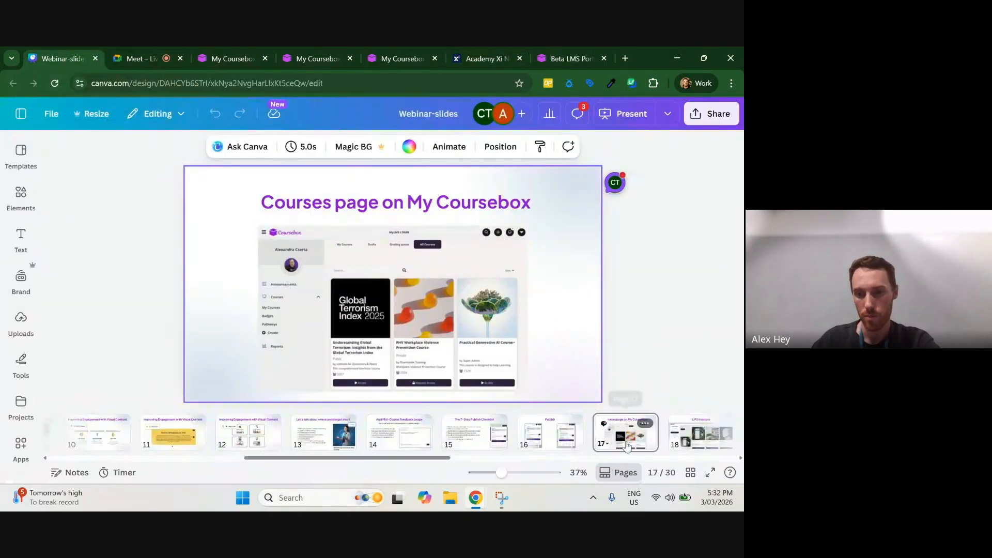
pyautogui.click(704, 434)
pyautogui.click(710, 472)
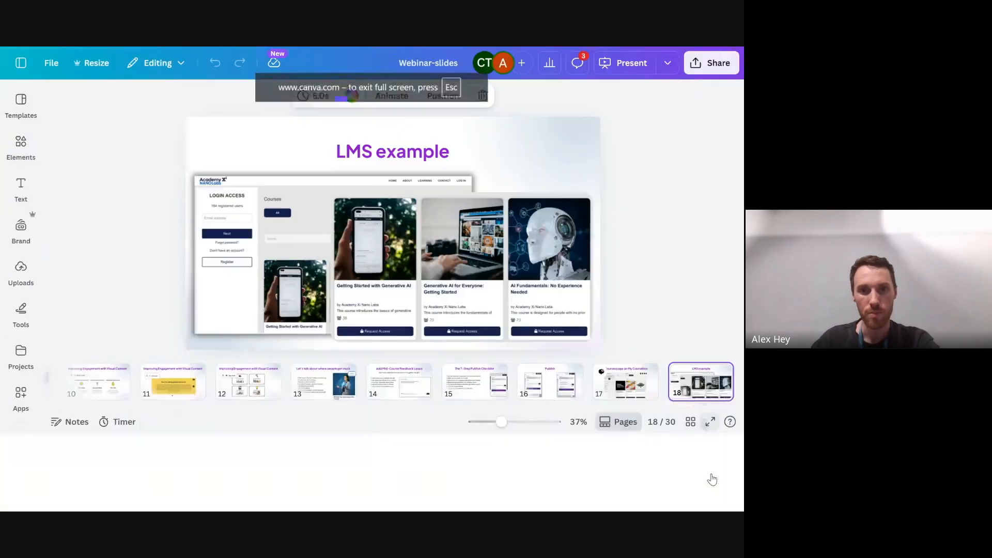
pyautogui.click(630, 260)
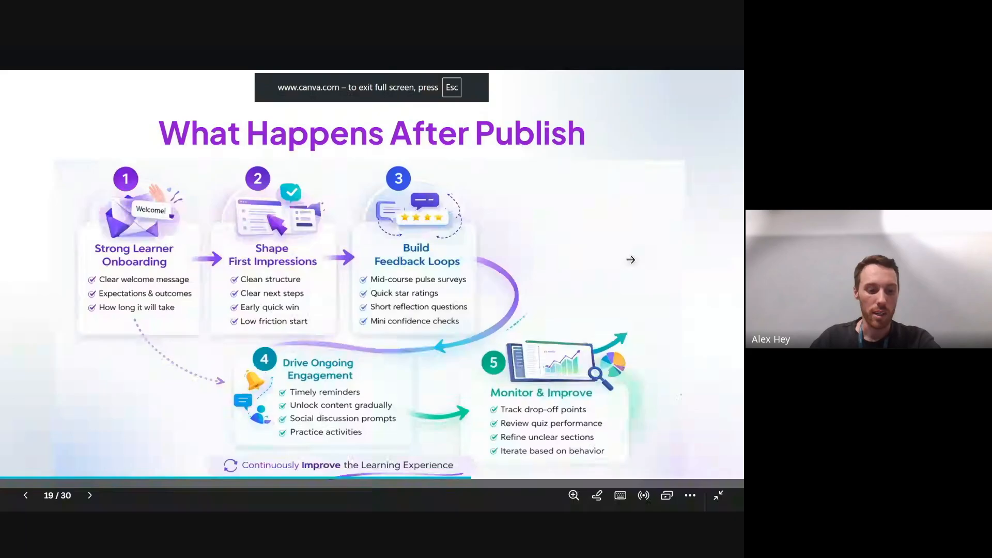